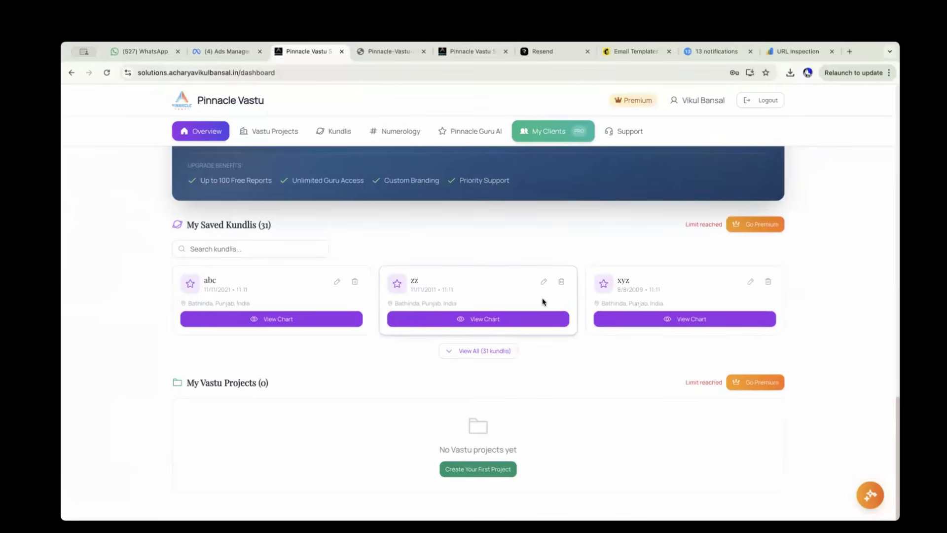
- Expand the full list of saved kundlis on the dashboard and look through the entries
{"action": "left_click", "coordinate": [494, 350]}
{"action": "scroll", "coordinate": [500, 364], "scroll_direction": "down", "scroll_amount": 15}
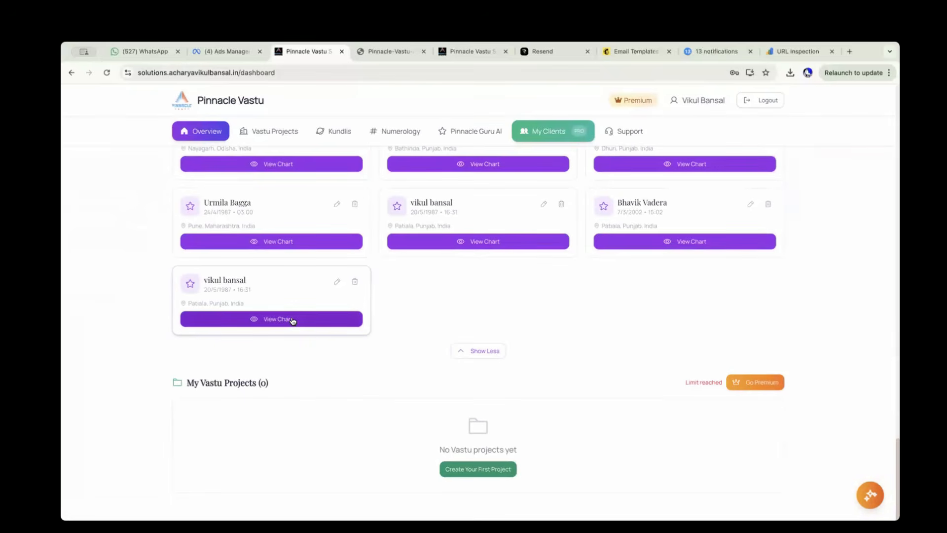
{"action": "scroll", "coordinate": [344, 386], "scroll_direction": "up", "scroll_amount": 1}
{"action": "scroll", "coordinate": [344, 387], "scroll_direction": "up", "scroll_amount": 10}
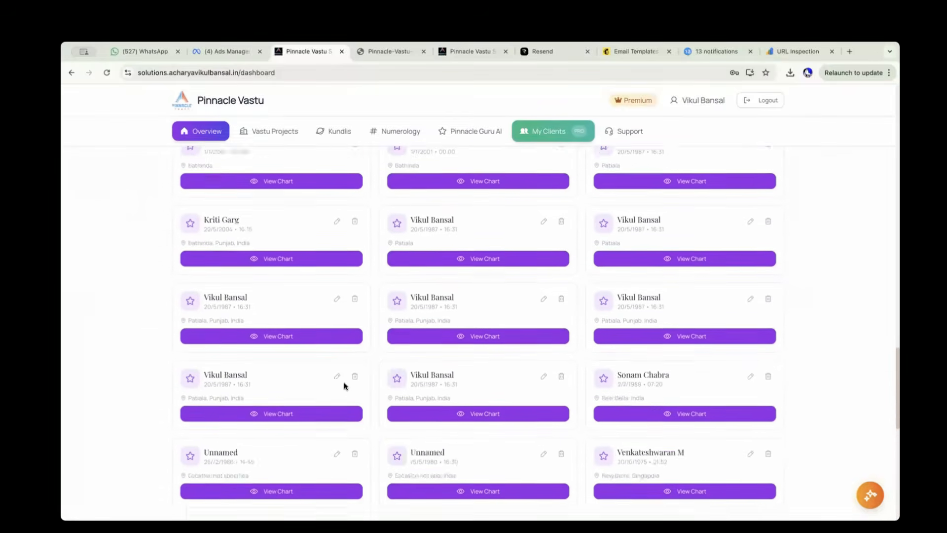
- Reload the dashboard and look through its overview, from the forecast to the saved kundlis and Vastu projects
{"action": "left_click", "coordinate": [107, 73]}
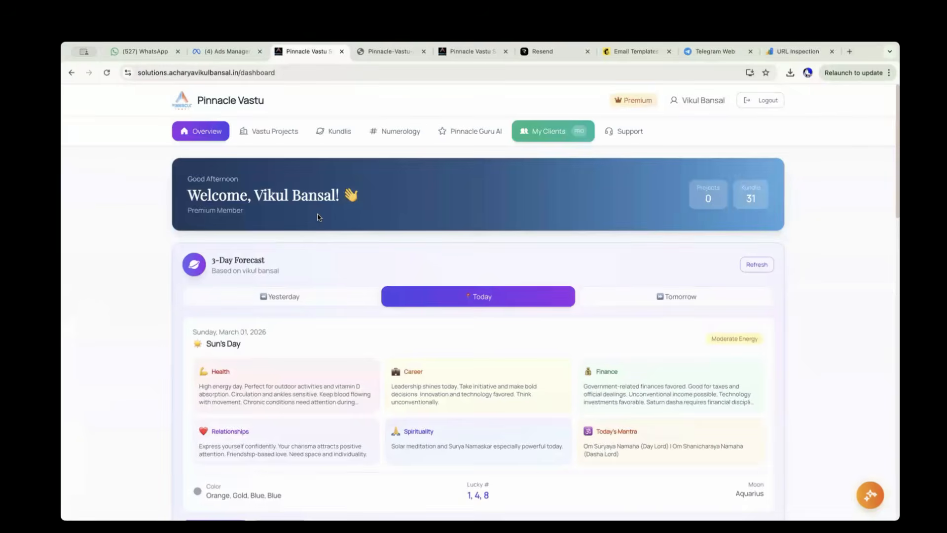
{"action": "scroll", "coordinate": [318, 215], "scroll_direction": "down", "scroll_amount": 15}
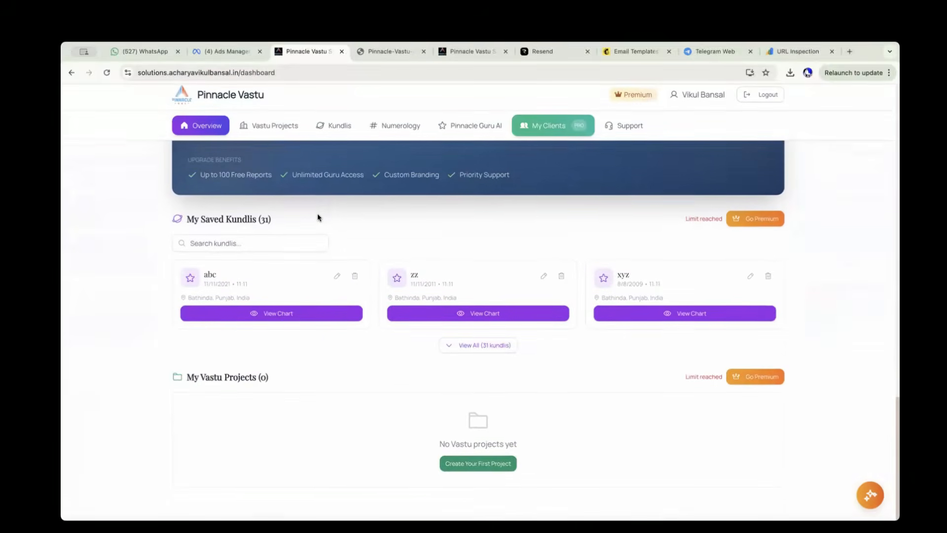
{"action": "scroll", "coordinate": [317, 215], "scroll_direction": "up", "scroll_amount": 14}
{"action": "scroll", "coordinate": [318, 215], "scroll_direction": "down", "scroll_amount": 10}
{"action": "key", "text": "super+r"}
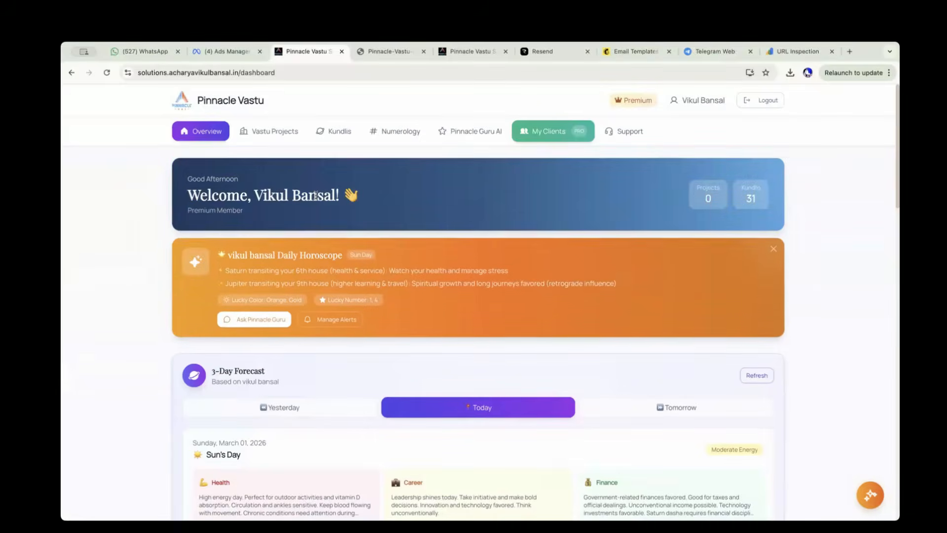
- Create a Vastu project named "aa" and upload the first floor plan image as its map
{"action": "left_click", "coordinate": [269, 132]}
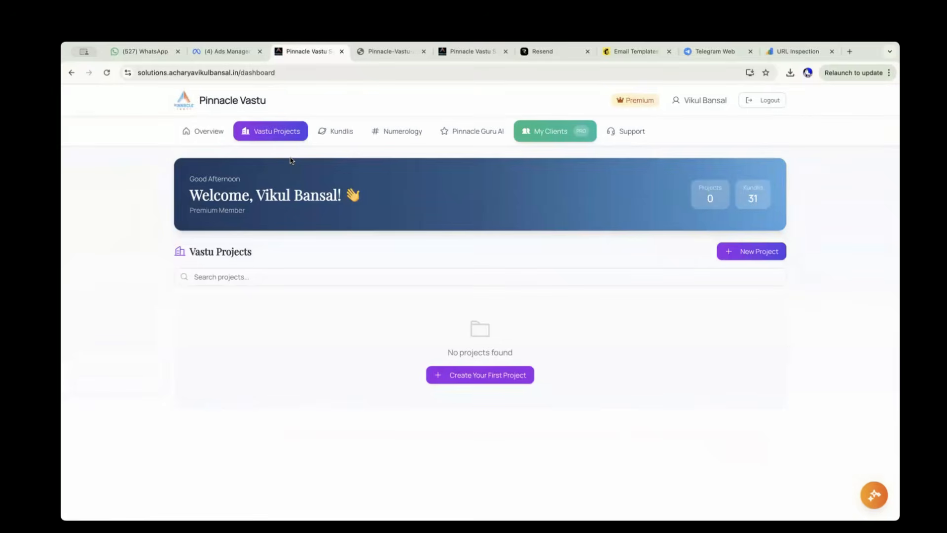
{"action": "left_click", "coordinate": [208, 131]}
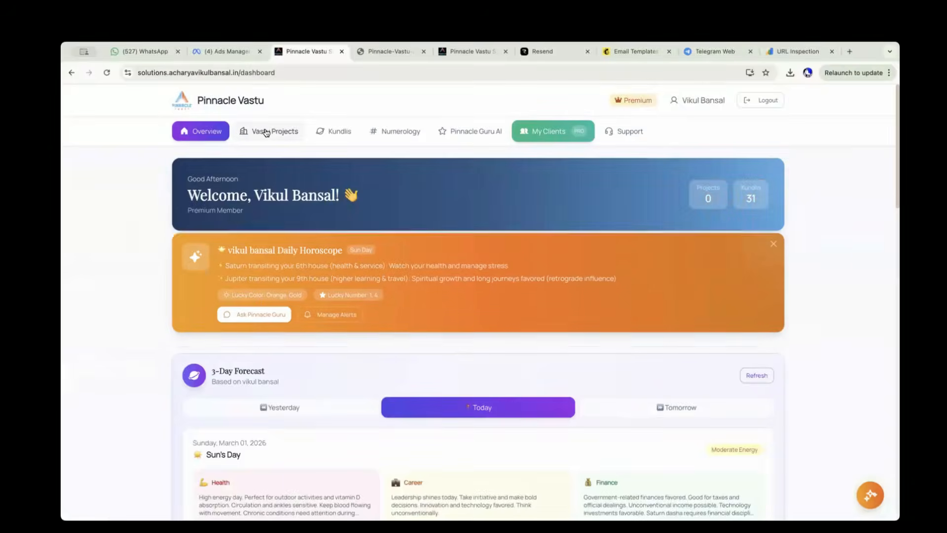
{"action": "left_click", "coordinate": [266, 132]}
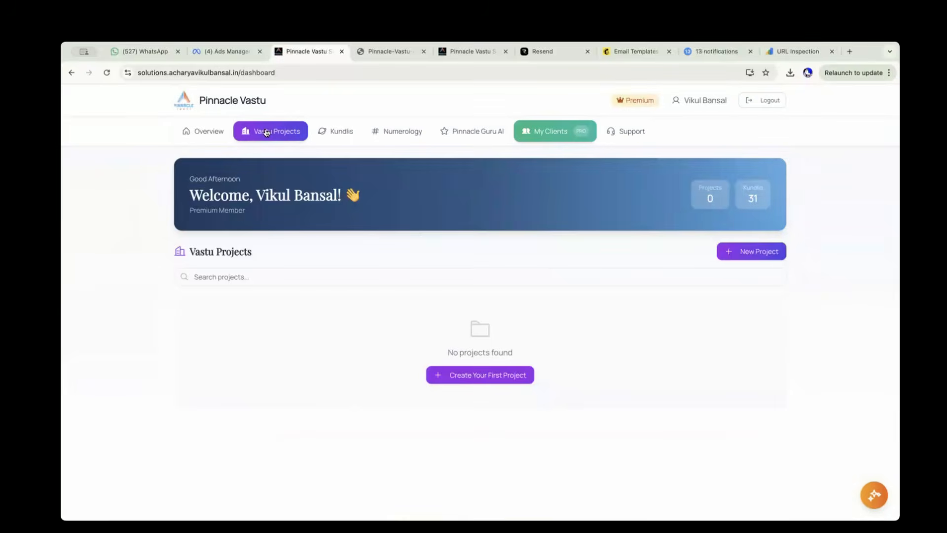
{"action": "left_click", "coordinate": [477, 378]}
{"action": "type", "text": "aa"}
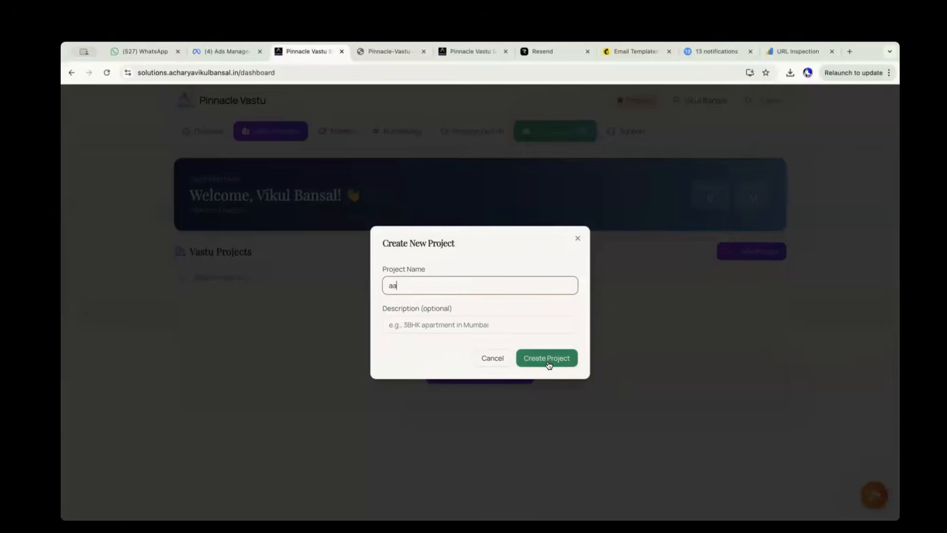
{"action": "left_click", "coordinate": [549, 364]}
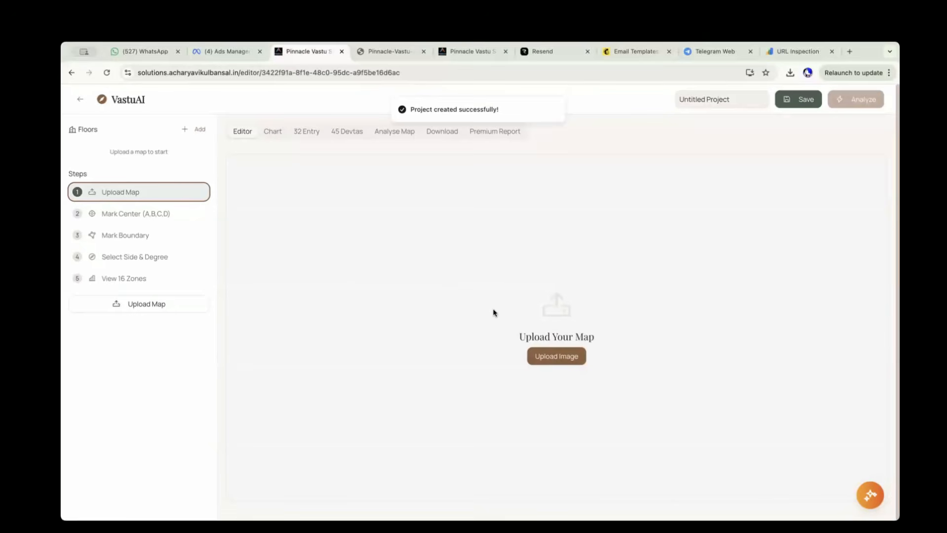
{"action": "left_click", "coordinate": [566, 363]}
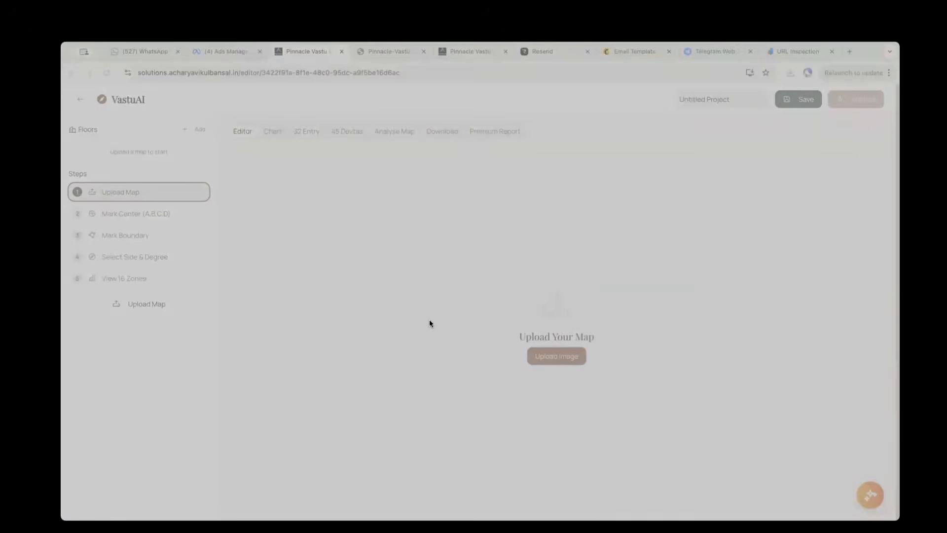
{"action": "left_click", "coordinate": [654, 382]}
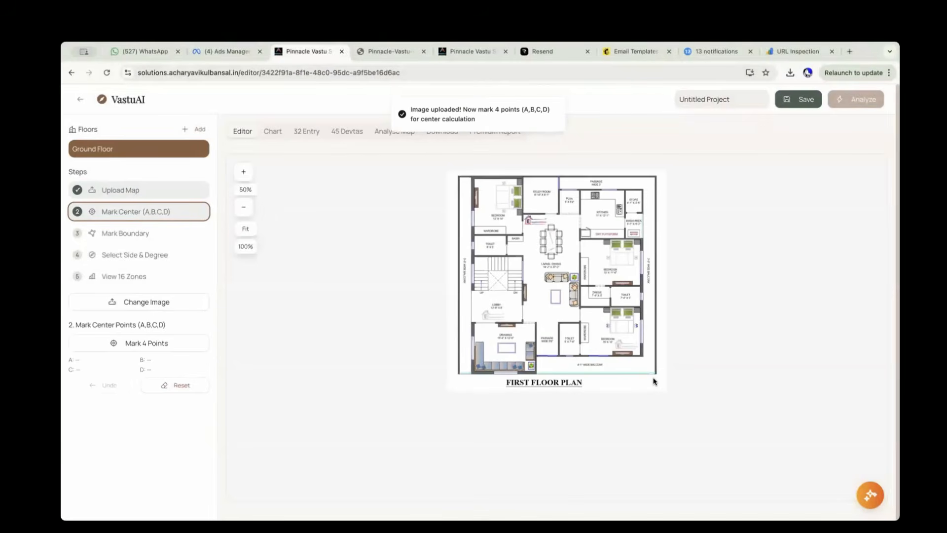
- Mark center points A, B, C and D at the four corners of the house on the floor plan
{"action": "left_click", "coordinate": [177, 343]}
{"action": "left_click", "coordinate": [177, 343]}
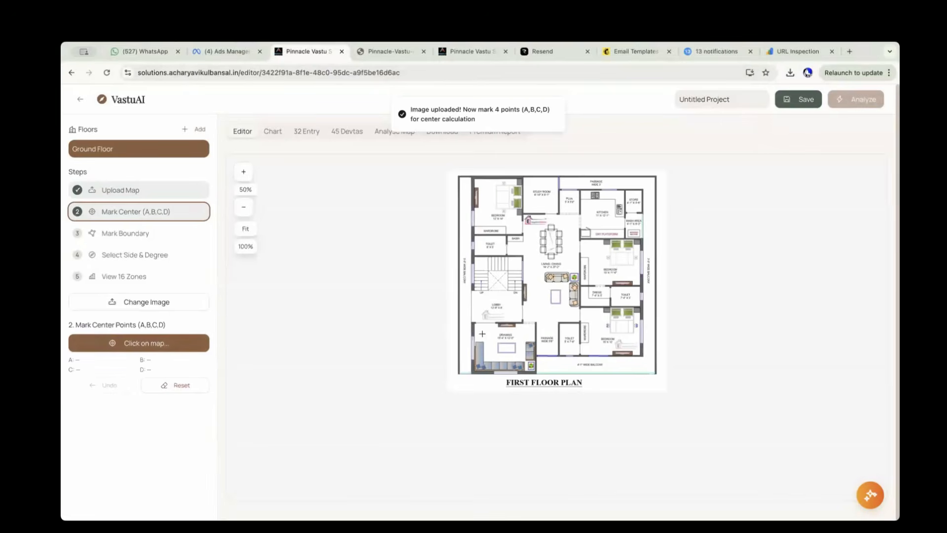
{"action": "left_click", "coordinate": [473, 357]}
{"action": "left_click", "coordinate": [475, 178]}
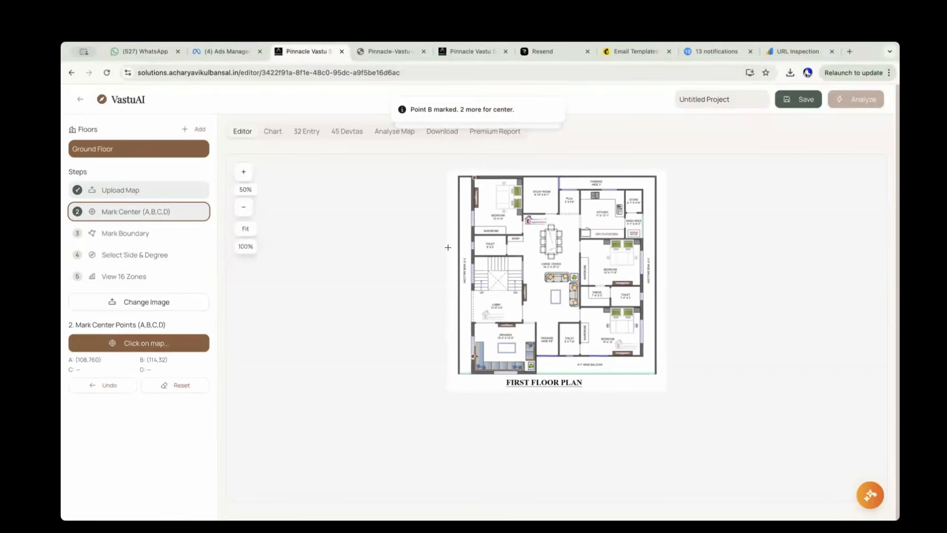
{"action": "left_click", "coordinate": [109, 385]}
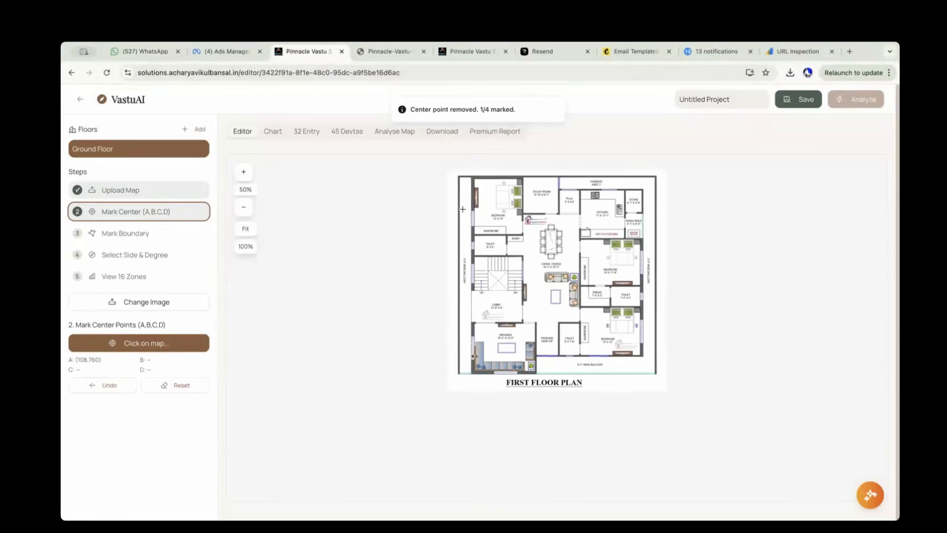
{"action": "left_click", "coordinate": [474, 188]}
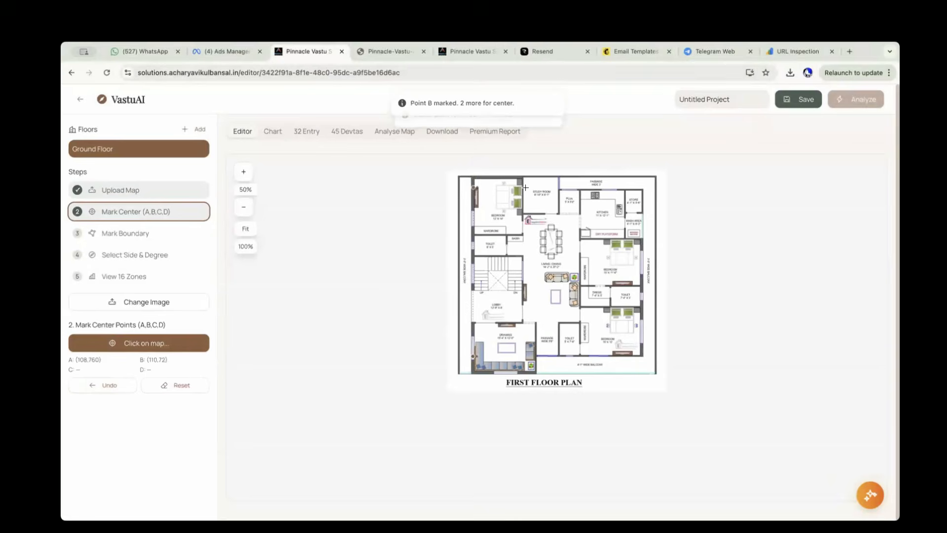
{"action": "left_click", "coordinate": [643, 190]}
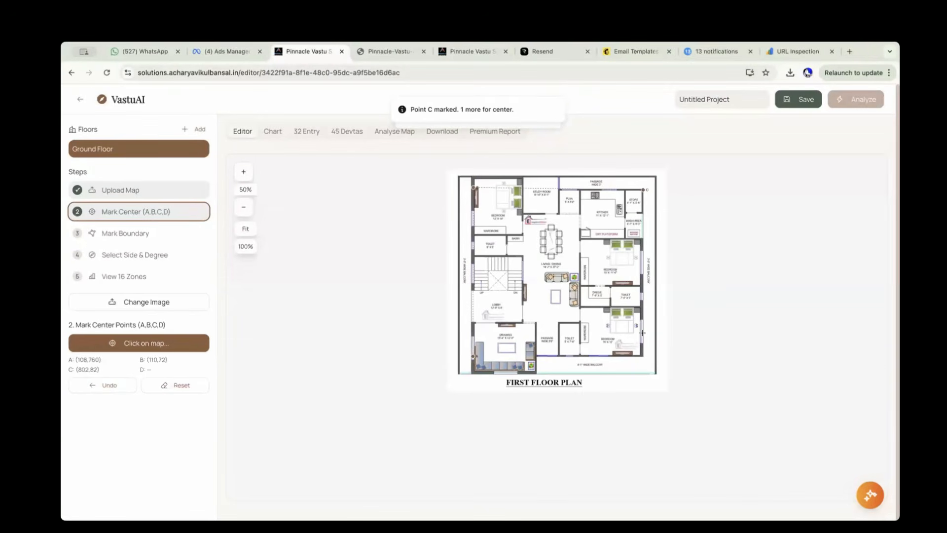
{"action": "left_click", "coordinate": [641, 352]}
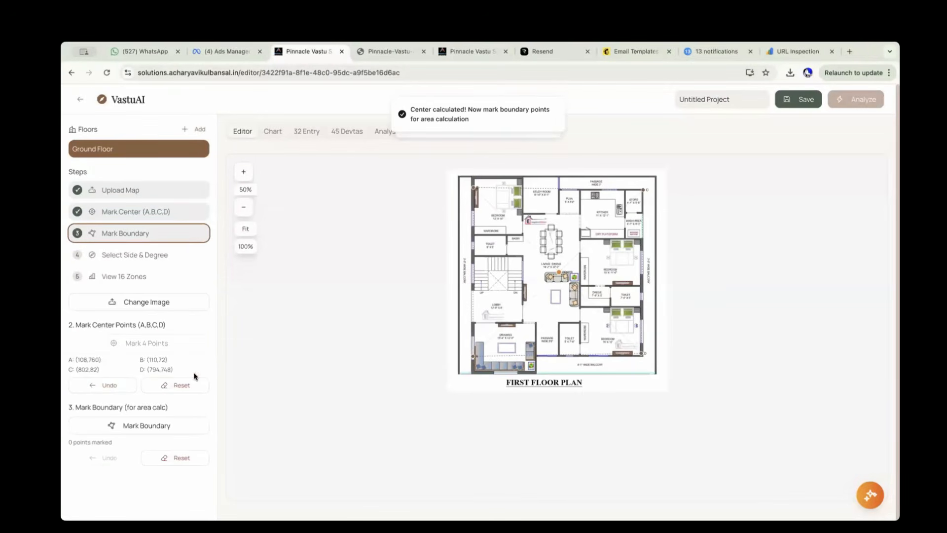
- Trace the house's outer walls with eight boundary points, following the recesses, and finish the boundary
{"action": "left_click", "coordinate": [163, 423]}
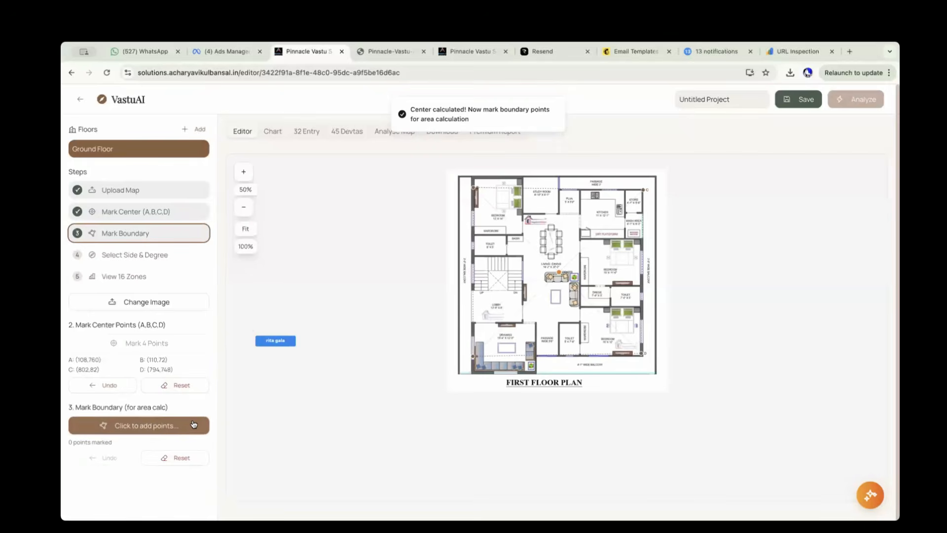
{"action": "left_click", "coordinate": [472, 372]}
{"action": "left_click", "coordinate": [472, 177]}
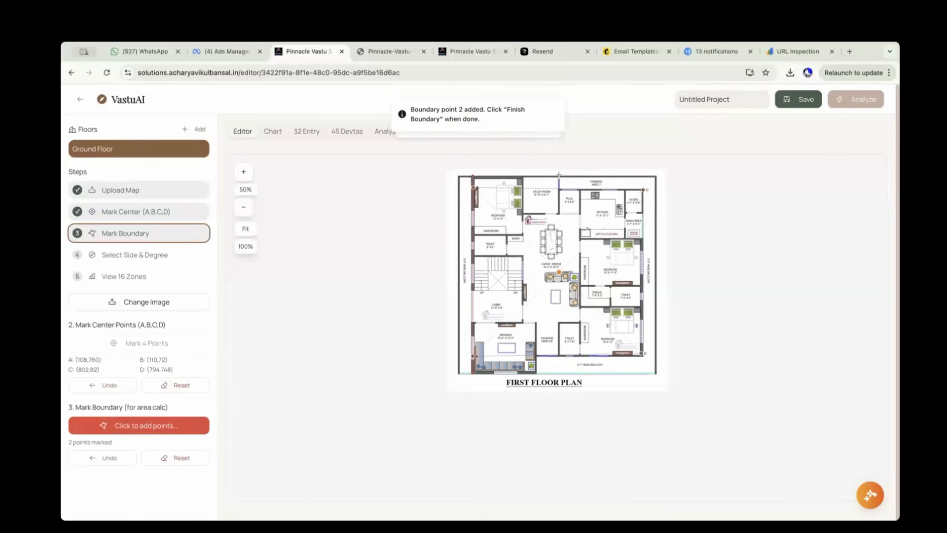
{"action": "left_click", "coordinate": [559, 176]}
{"action": "left_click", "coordinate": [648, 189]}
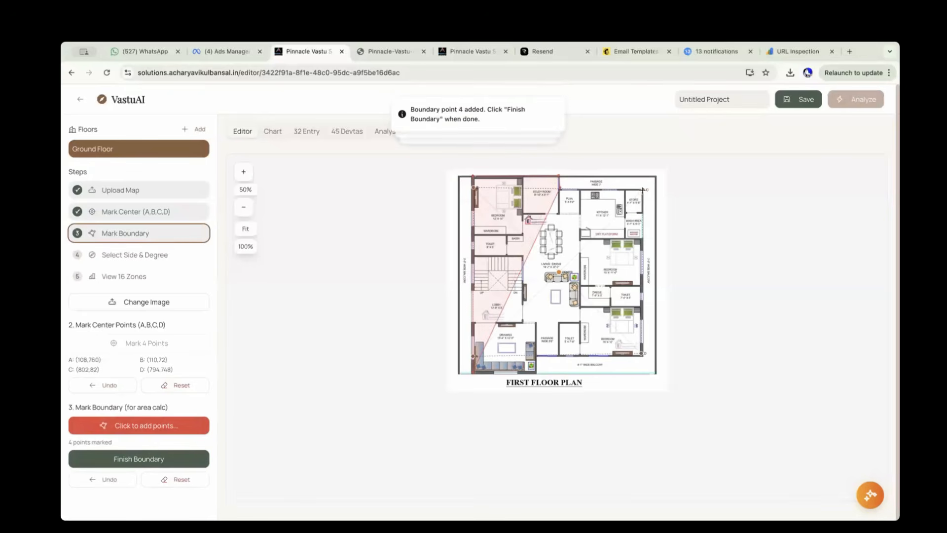
{"action": "left_click", "coordinate": [649, 350]}
{"action": "left_click", "coordinate": [643, 353]}
{"action": "left_click", "coordinate": [536, 354]}
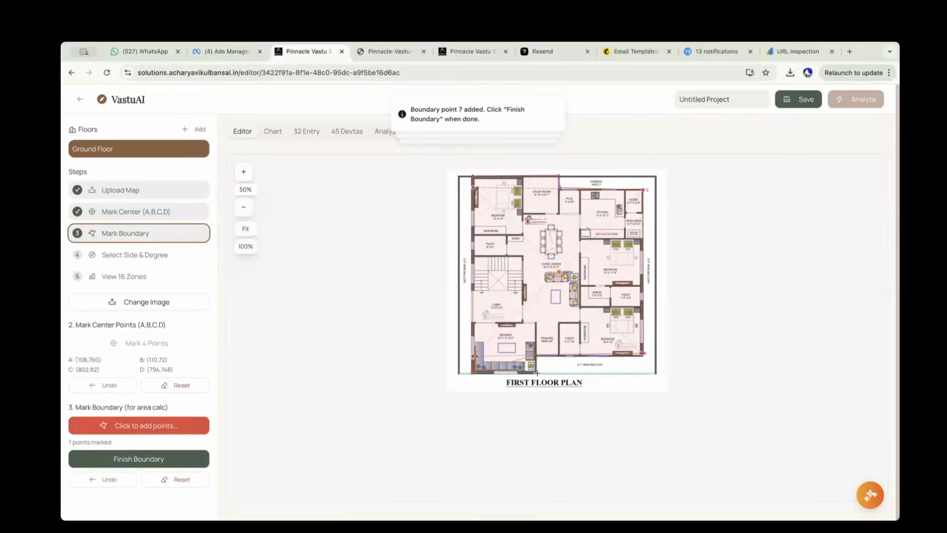
{"action": "left_click", "coordinate": [536, 371]}
{"action": "left_click", "coordinate": [162, 459]}
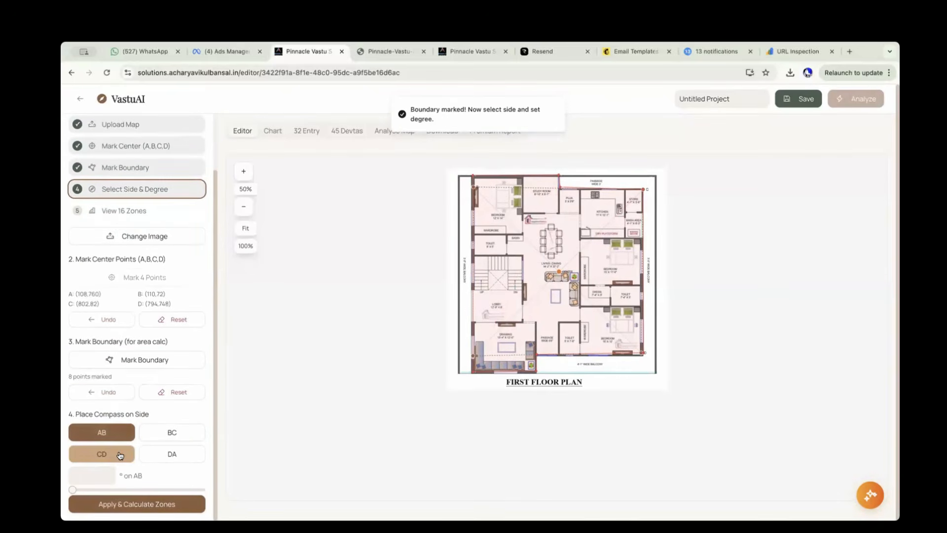
- Place the compass on side CD at 90° and calculate the zones
{"action": "left_click", "coordinate": [112, 458]}
{"action": "left_click", "coordinate": [98, 469]}
{"action": "type", "text": "90"}
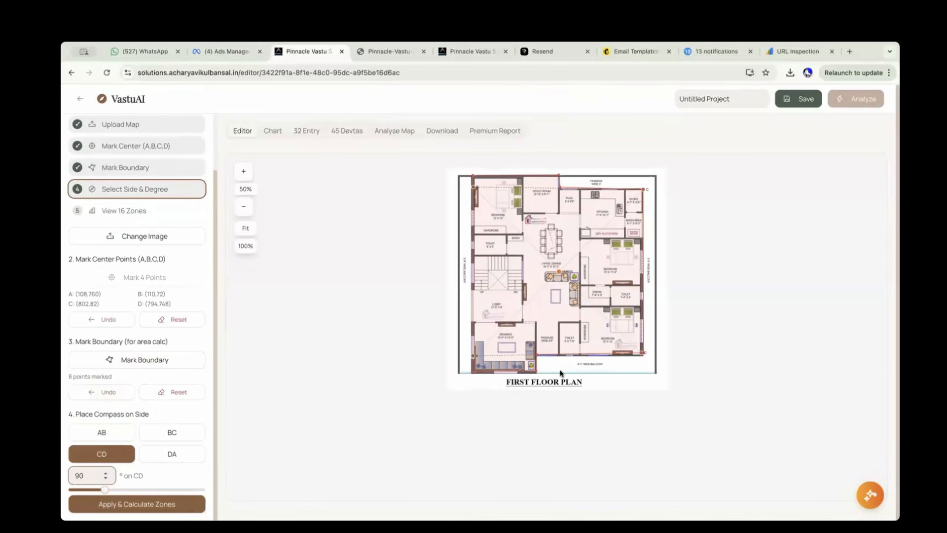
{"action": "left_click", "coordinate": [191, 502]}
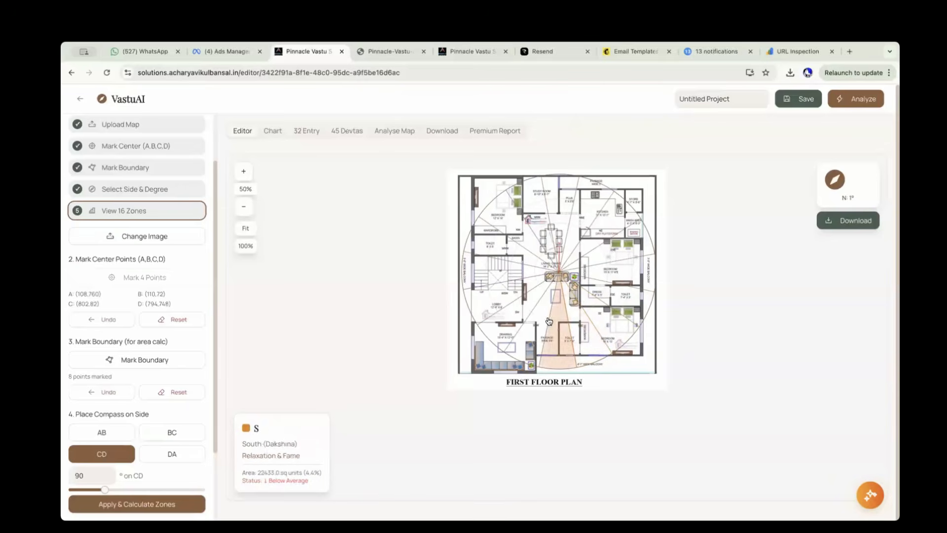
- Review the zone area chart, the 32 entrances map and the 45 Devtas map
{"action": "left_click", "coordinate": [277, 134]}
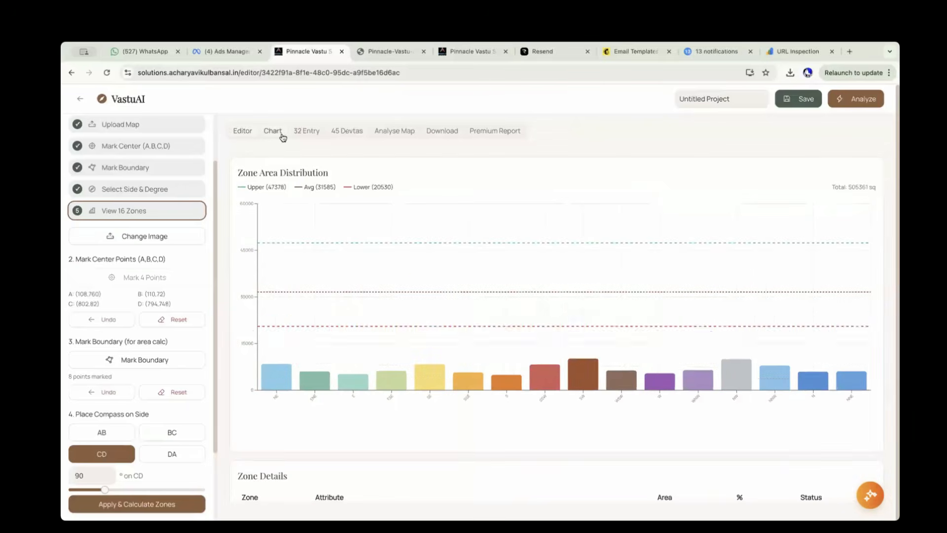
{"action": "left_click", "coordinate": [307, 131]}
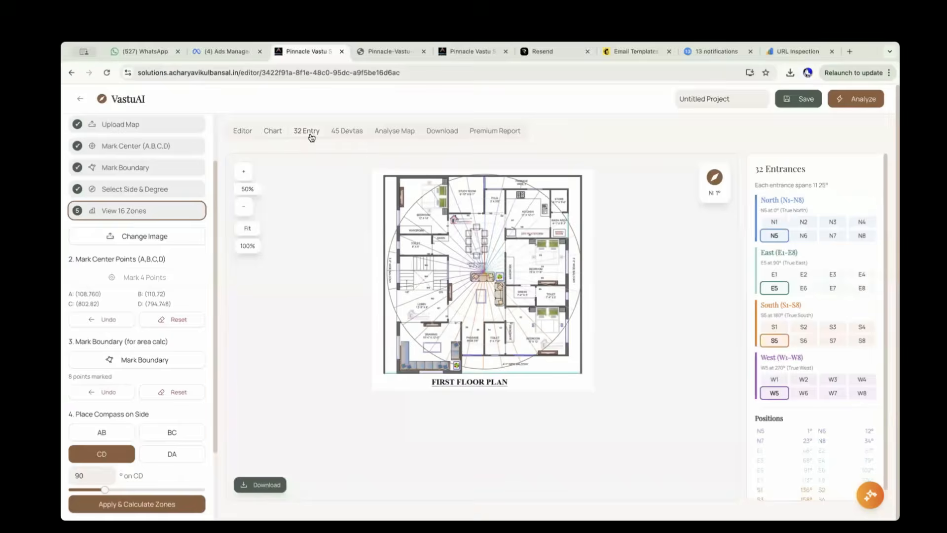
{"action": "left_click", "coordinate": [354, 132]}
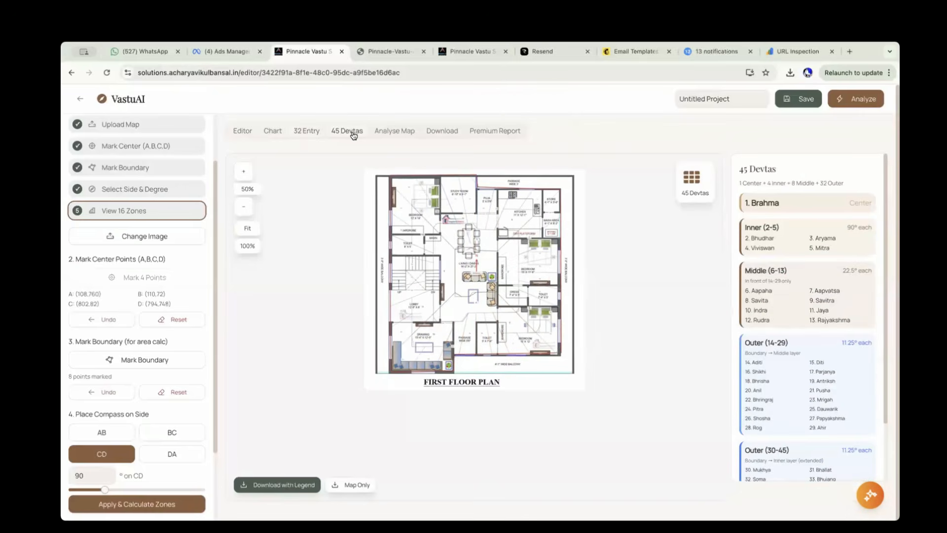
- In the map analysis, mark a Bedroom around the bed in the middle-right bedroom of the plan
{"action": "left_click", "coordinate": [398, 132]}
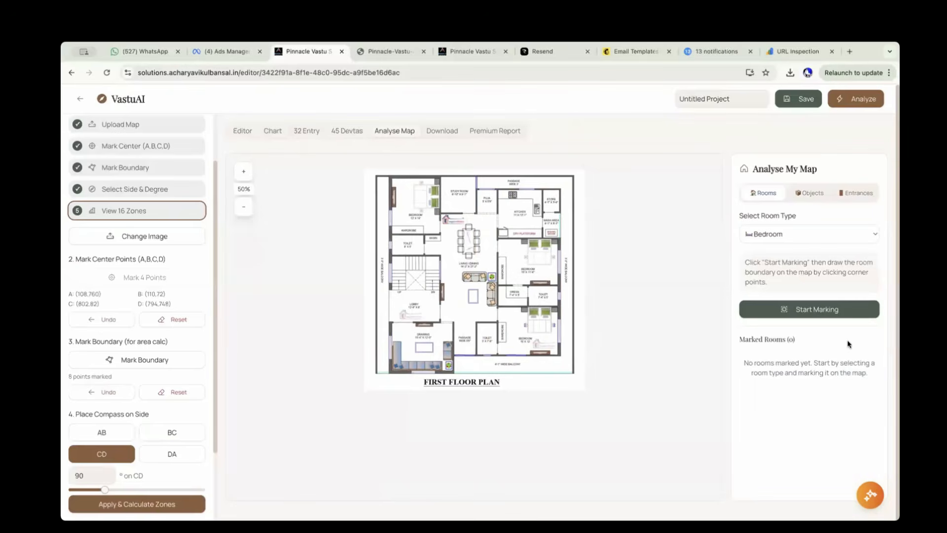
{"action": "left_click", "coordinate": [804, 314]}
{"action": "left_click", "coordinate": [529, 242]}
{"action": "left_click", "coordinate": [534, 267]}
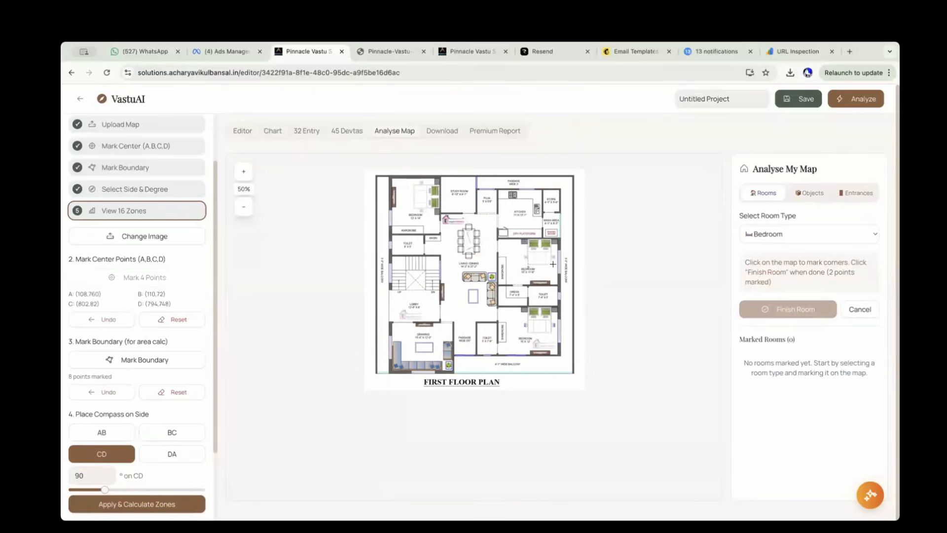
{"action": "left_click", "coordinate": [552, 266]}
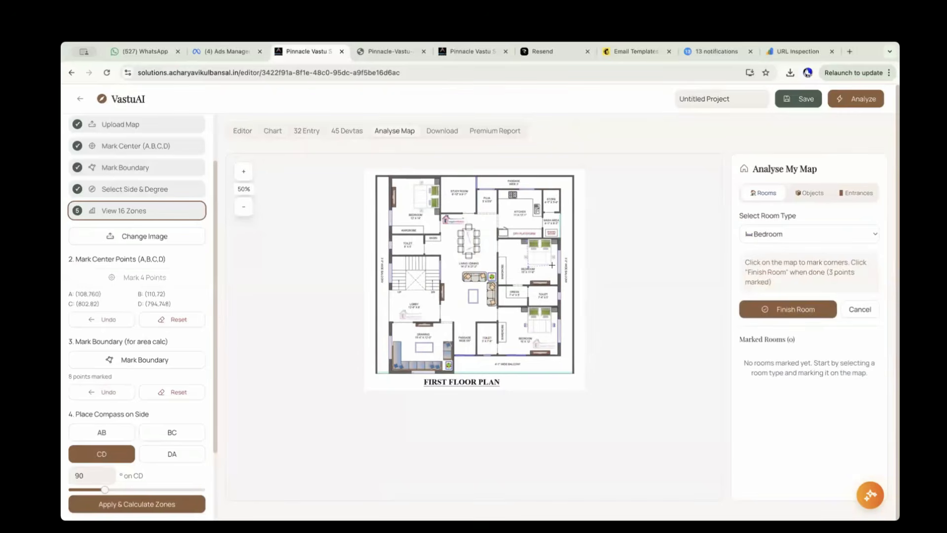
{"action": "left_click", "coordinate": [766, 309]}
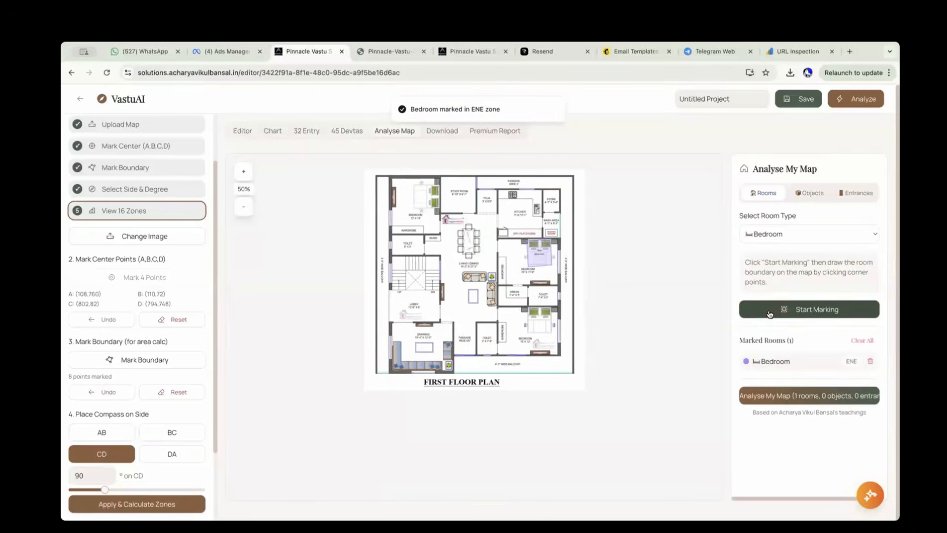
- Mark a Bedroom around the bed in the upper-left bedroom of the plan using four corner points
{"action": "left_click", "coordinate": [824, 307]}
{"action": "left_click", "coordinate": [439, 184]}
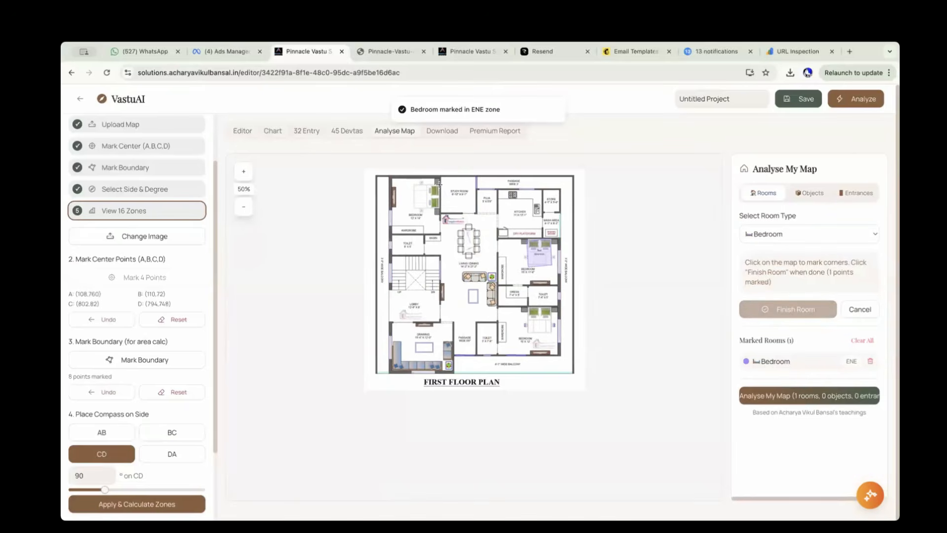
{"action": "left_click", "coordinate": [414, 186]}
{"action": "left_click", "coordinate": [412, 204]}
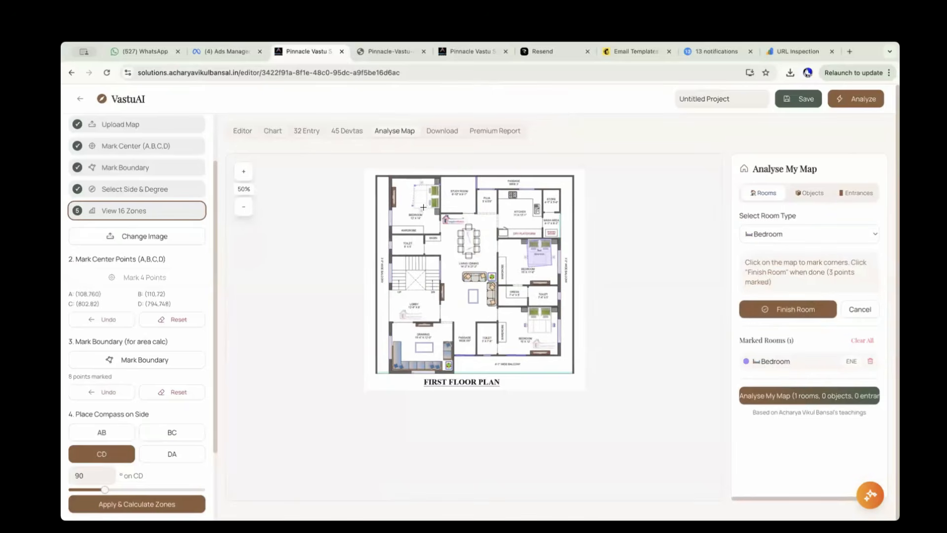
{"action": "left_click", "coordinate": [436, 207]}
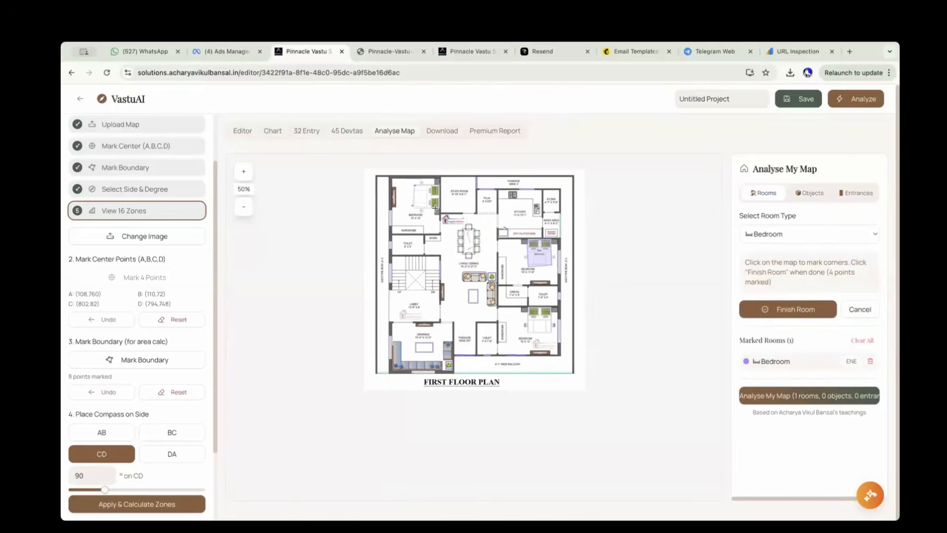
{"action": "left_click", "coordinate": [809, 309]}
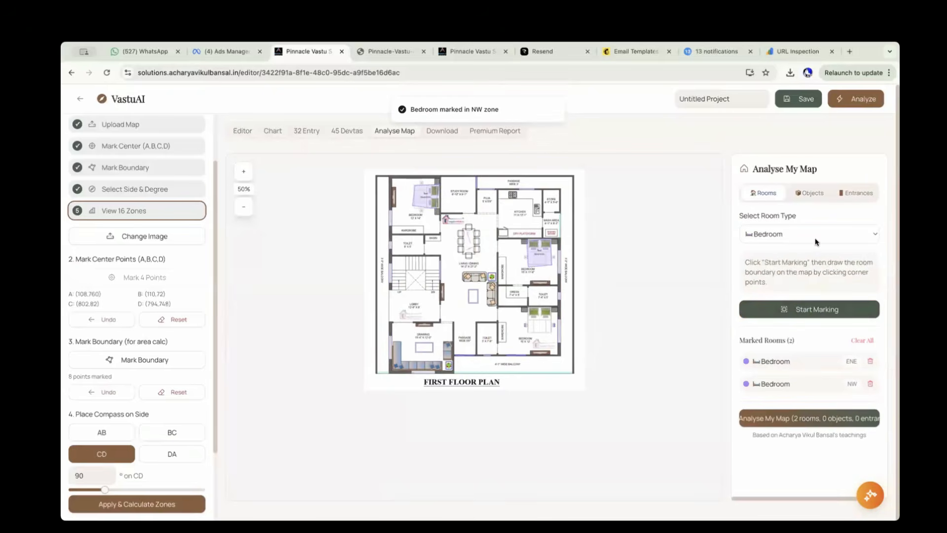
- Mark another Bedroom around the bed in the lower-right bedroom of the plan using four corner points
{"action": "left_click", "coordinate": [816, 311]}
{"action": "left_click", "coordinate": [529, 305]}
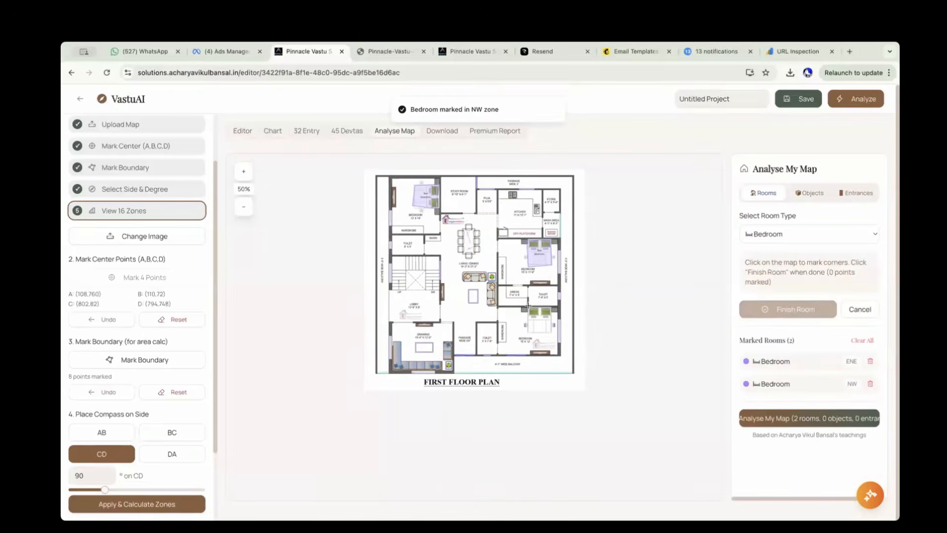
{"action": "left_click", "coordinate": [531, 332]}
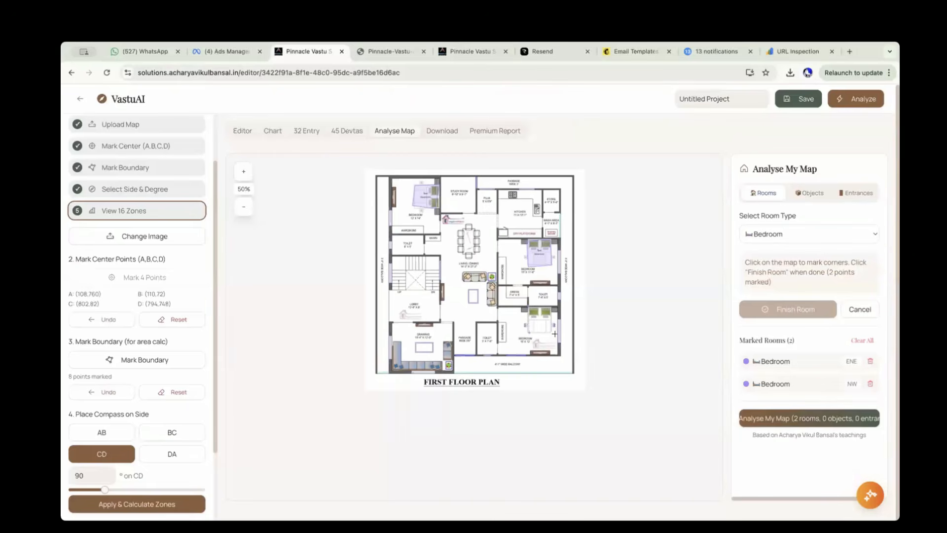
{"action": "left_click", "coordinate": [554, 333]}
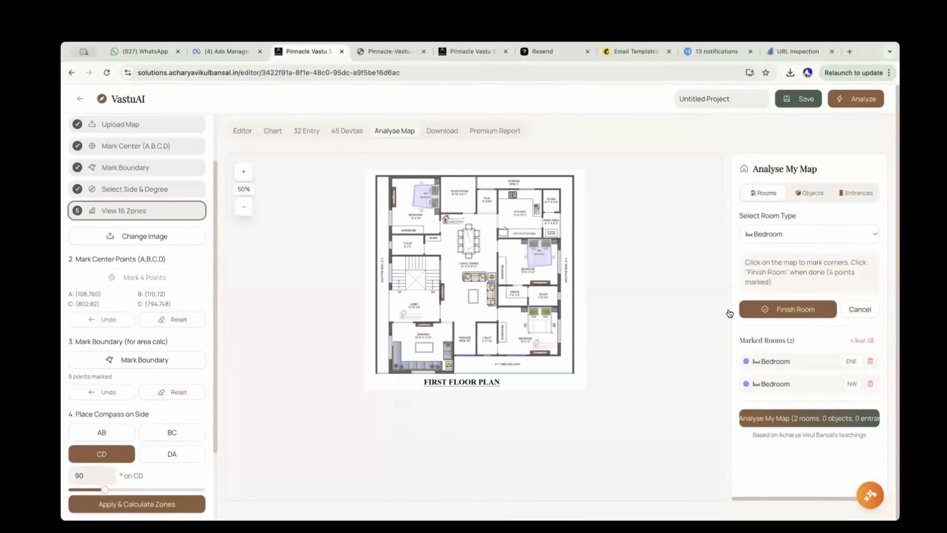
{"action": "left_click", "coordinate": [789, 309]}
- Mark a Toilet/Bathroom on the toilet between the two right-hand bedrooms using four corner points
{"action": "left_click", "coordinate": [803, 233]}
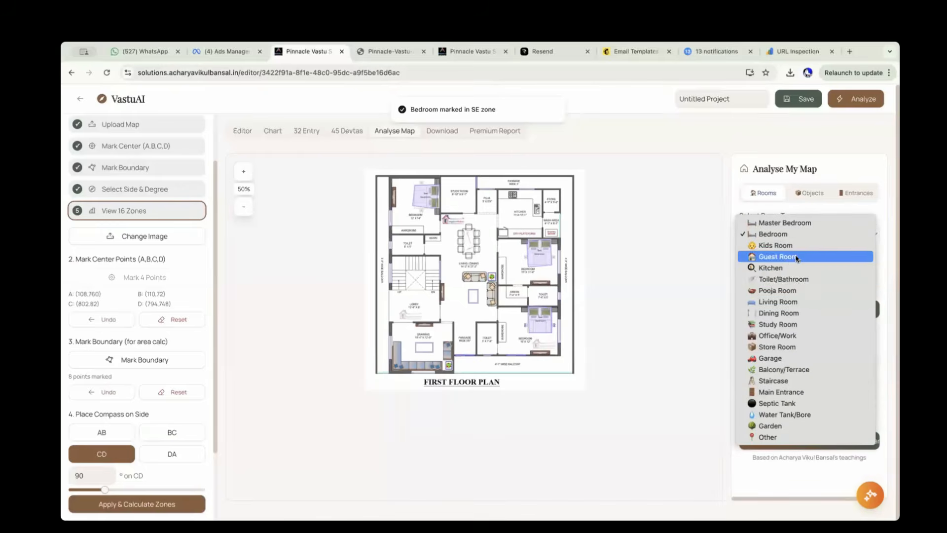
{"action": "left_click", "coordinate": [795, 280]}
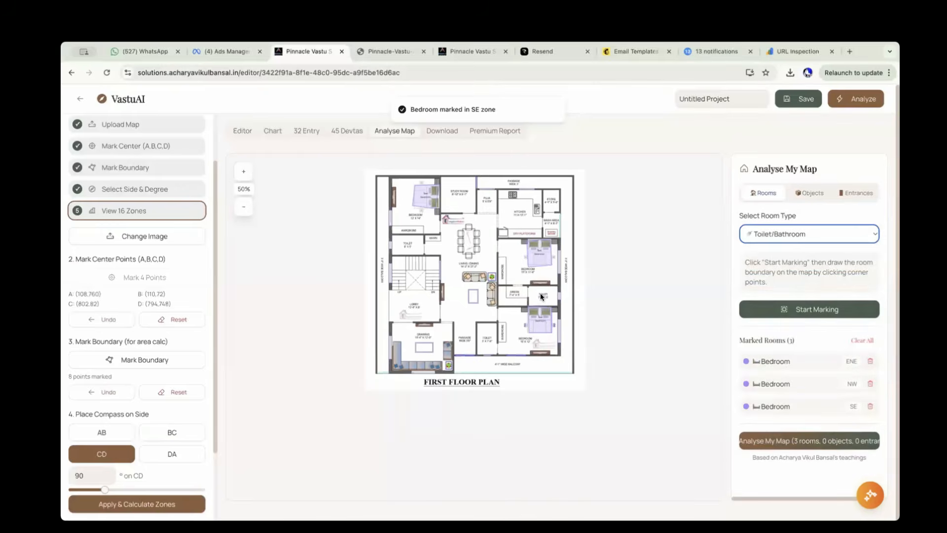
{"action": "left_click", "coordinate": [804, 309]}
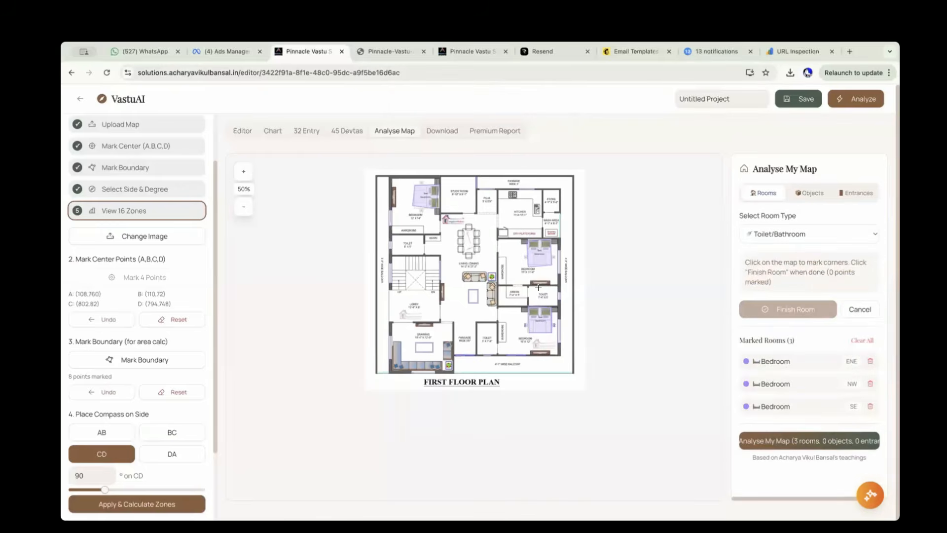
{"action": "left_click", "coordinate": [539, 285]}
{"action": "left_click", "coordinate": [544, 294]}
{"action": "left_click", "coordinate": [545, 287]}
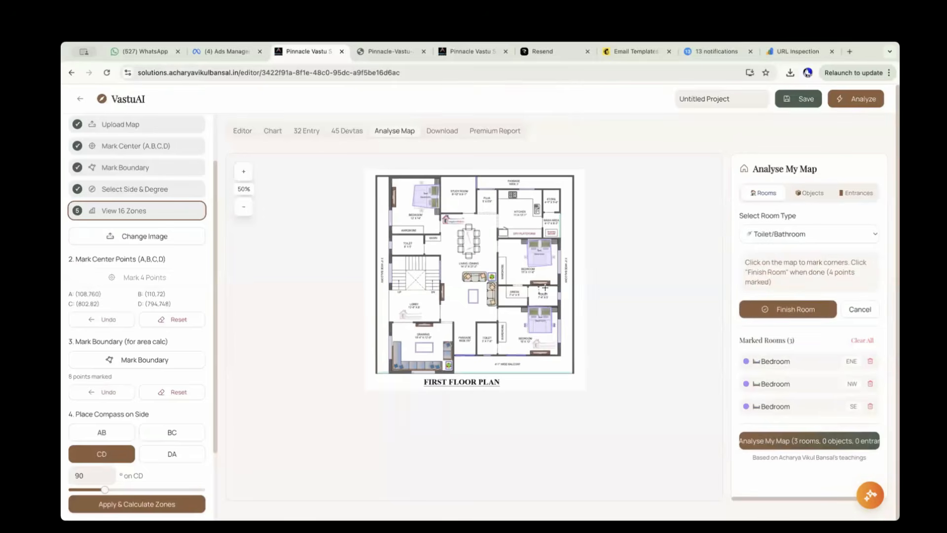
{"action": "left_click", "coordinate": [807, 313]}
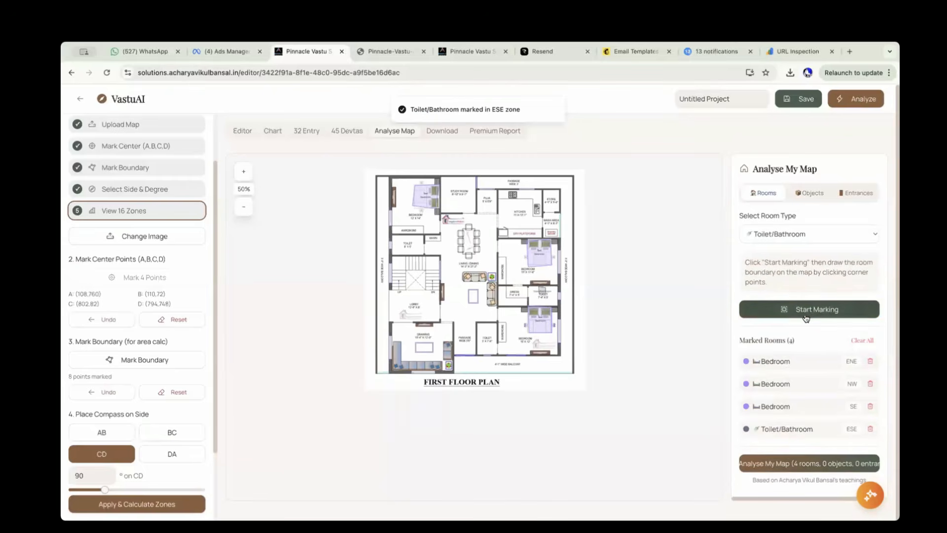
- Mark a Toilet/Bathroom on the toilet below the upper-left bedroom, above the staircase
{"action": "left_click", "coordinate": [808, 313]}
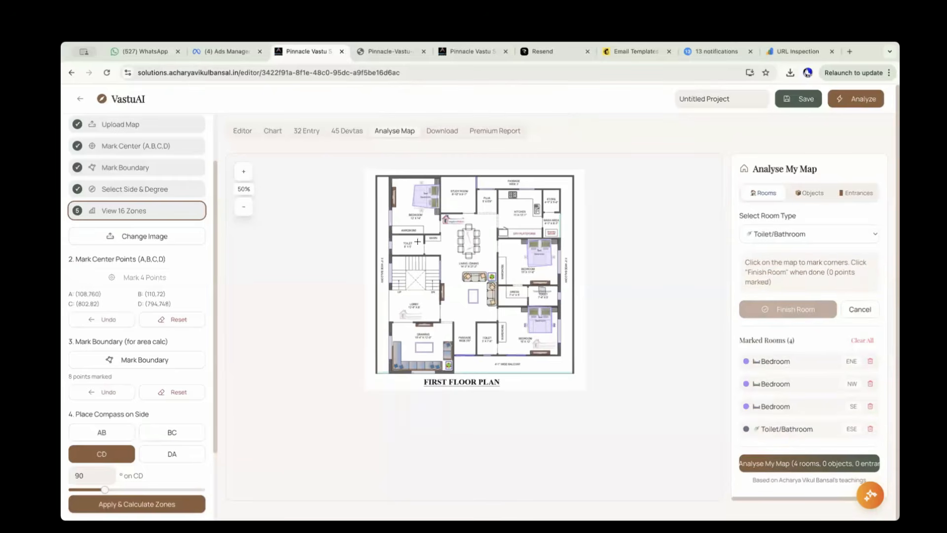
{"action": "left_click", "coordinate": [394, 240]}
{"action": "left_click", "coordinate": [402, 247]}
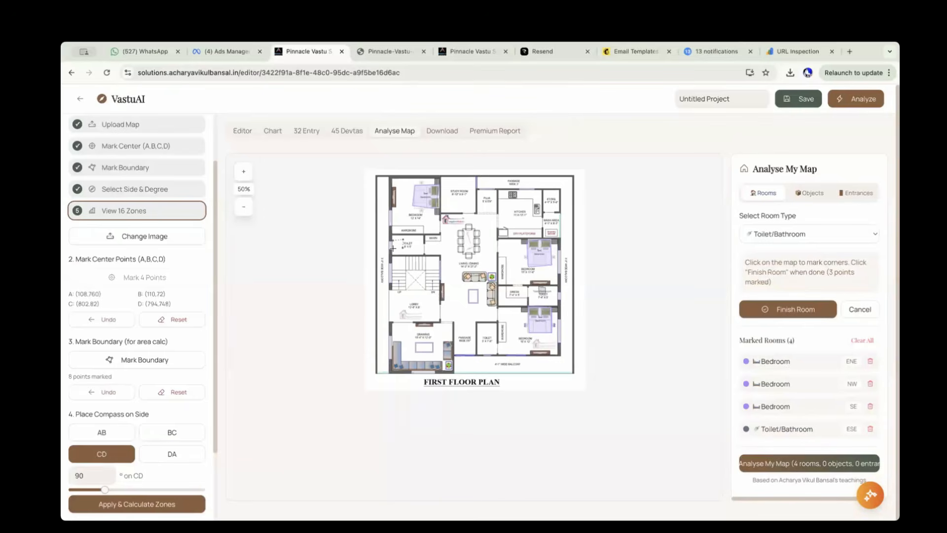
{"action": "left_click", "coordinate": [779, 302]}
- Mark a Kitchen around the stove in the upper-right kitchen of the plan using four corner points
{"action": "left_click", "coordinate": [818, 232]}
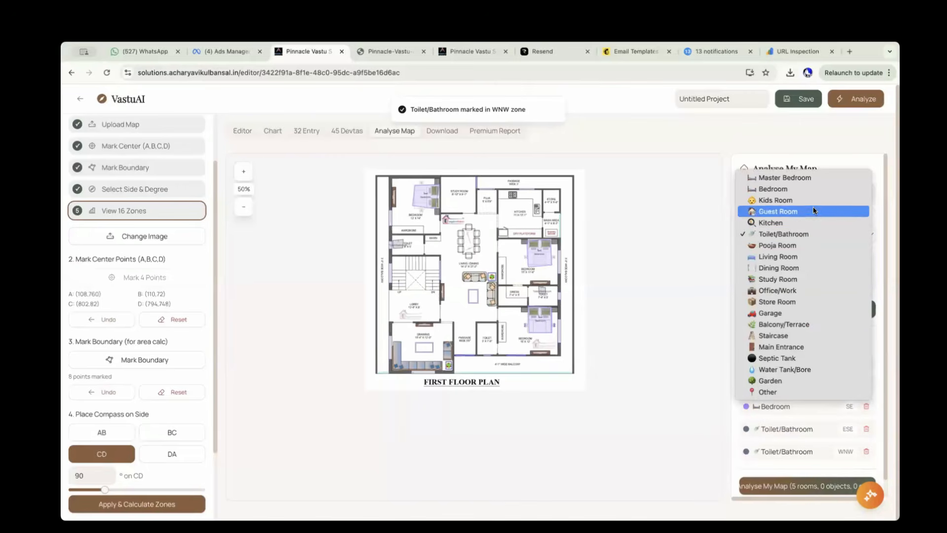
{"action": "left_click", "coordinate": [811, 221]}
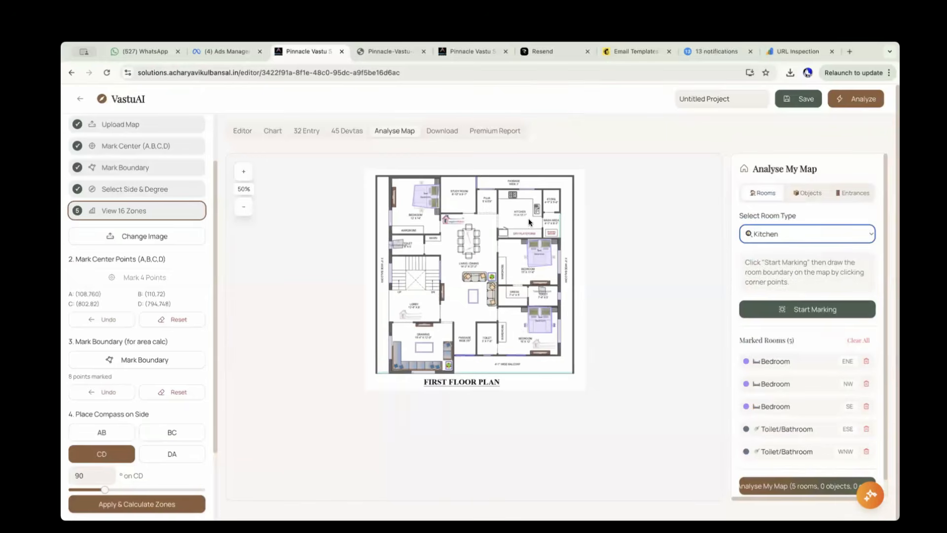
{"action": "left_click", "coordinate": [777, 308]}
{"action": "left_click", "coordinate": [510, 191]}
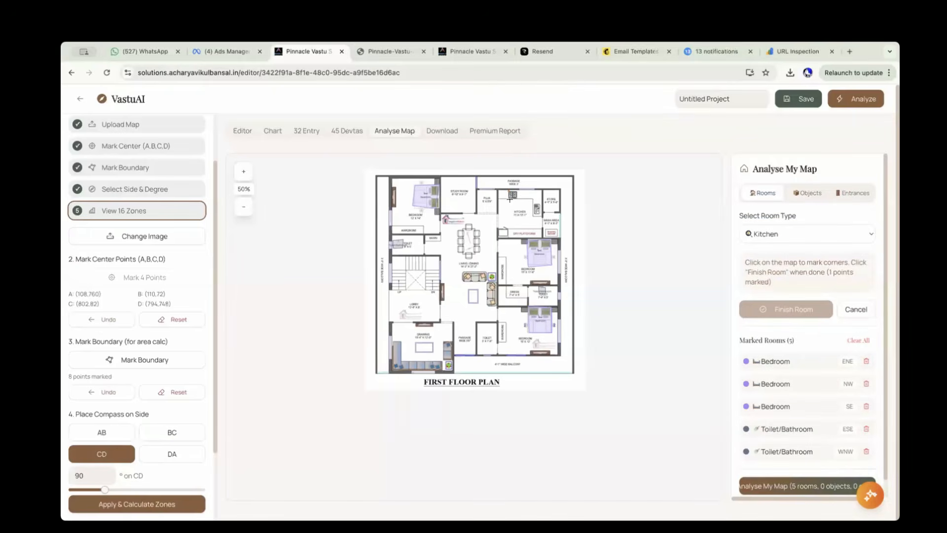
{"action": "left_click", "coordinate": [520, 198]}
{"action": "left_click", "coordinate": [516, 197]}
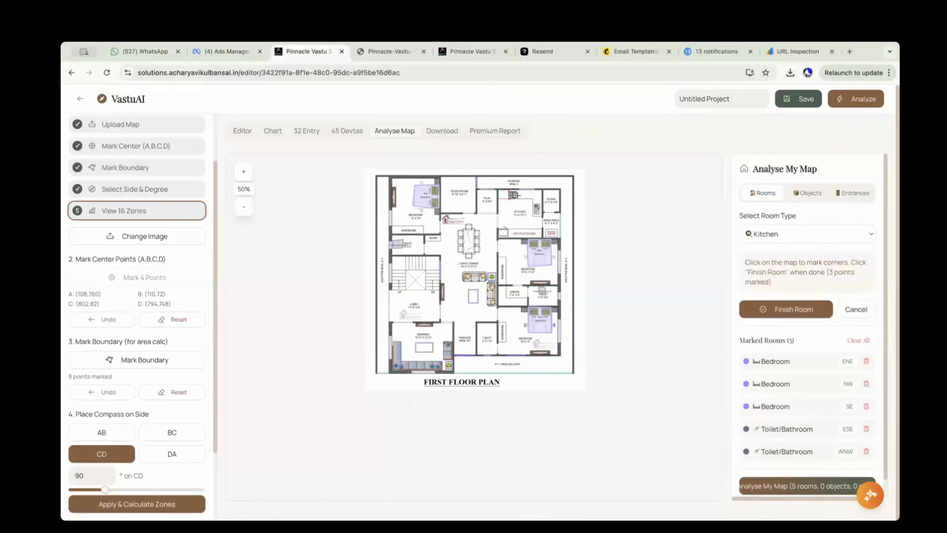
{"action": "left_click", "coordinate": [512, 191]}
{"action": "left_click", "coordinate": [794, 311]}
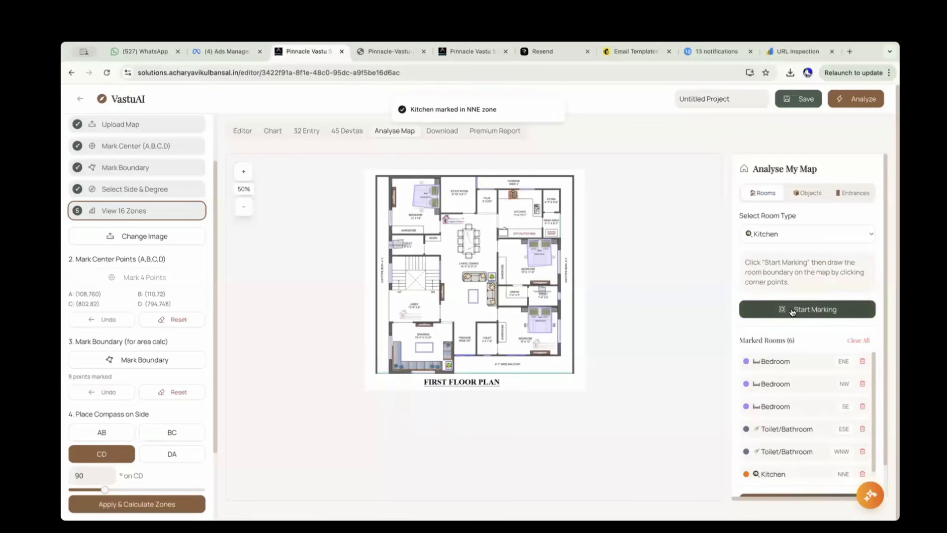
- Mark a Toilet/Bathroom on the toilet beside the passage at the lower edge of the house using four corner points
{"action": "left_click", "coordinate": [819, 233]}
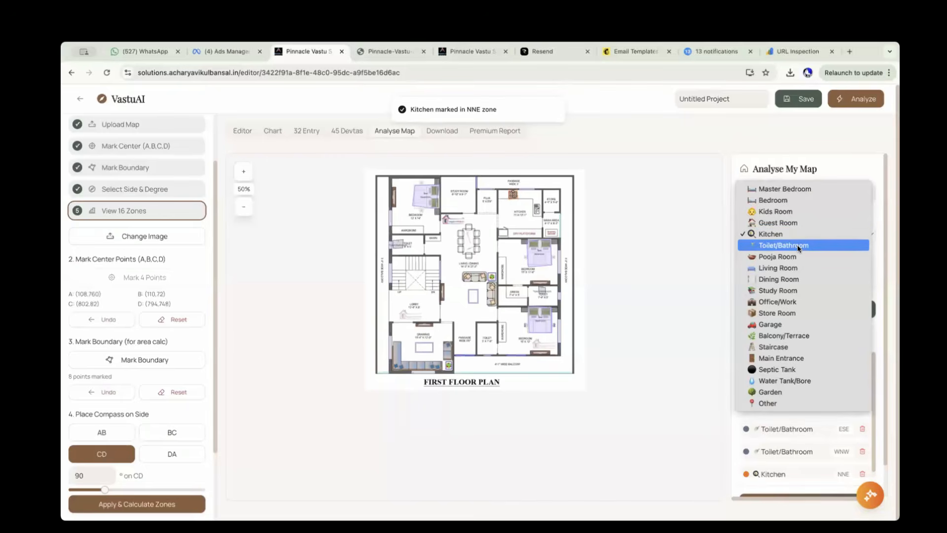
{"action": "left_click", "coordinate": [522, 343]}
{"action": "left_click", "coordinate": [807, 309]}
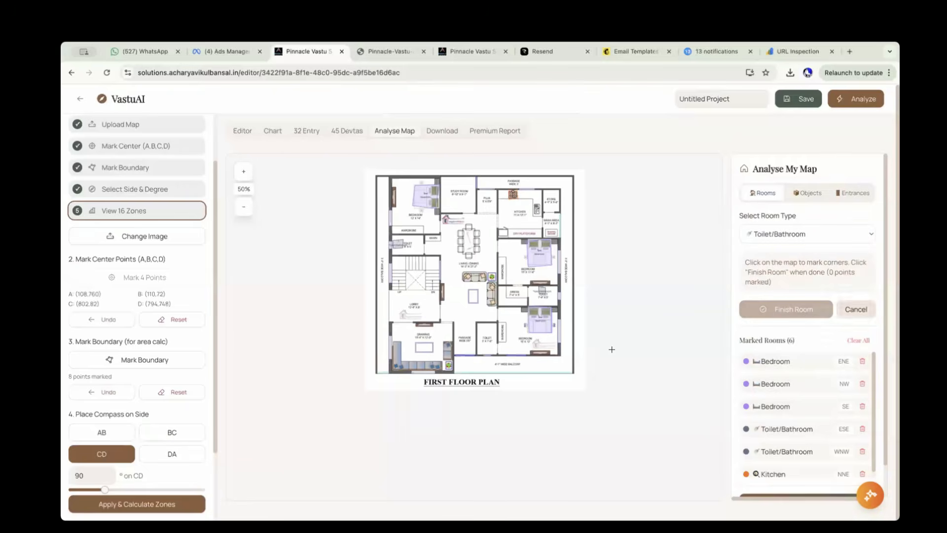
{"action": "left_click", "coordinate": [483, 346]}
{"action": "left_click", "coordinate": [487, 339]}
{"action": "left_click", "coordinate": [486, 339]}
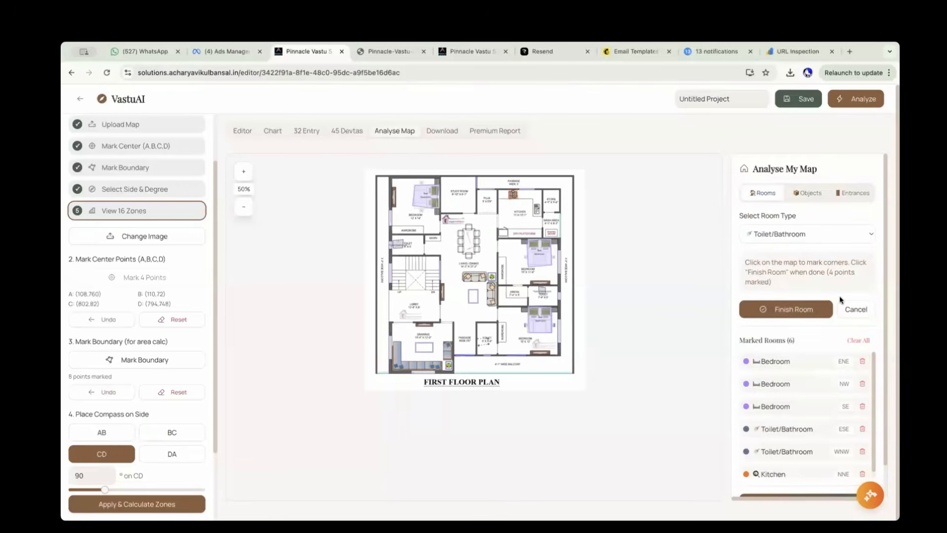
{"action": "left_click", "coordinate": [795, 311]}
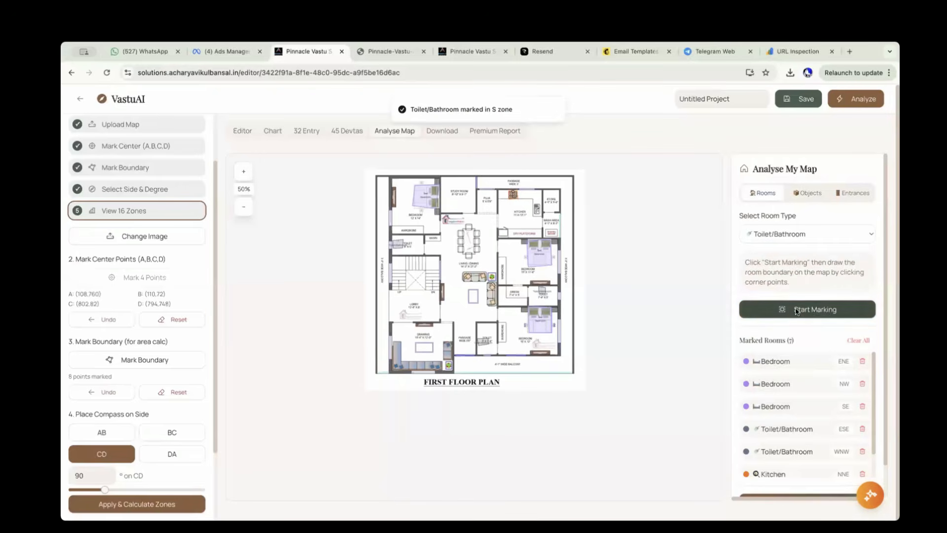
- Mark a main entrance across the lower end of the passage, from wall to wall
{"action": "left_click", "coordinate": [852, 193]}
{"action": "left_click", "coordinate": [805, 276]}
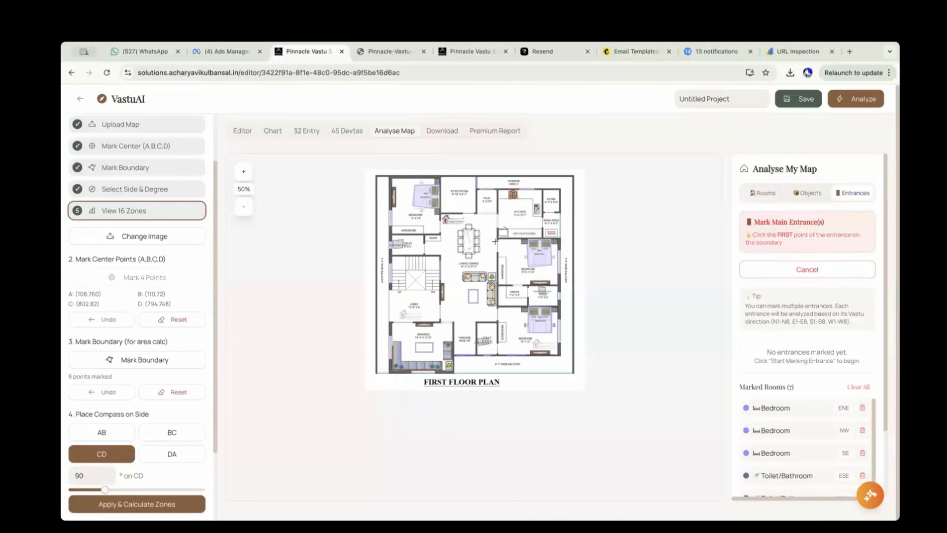
{"action": "left_click", "coordinate": [455, 355]}
{"action": "left_click", "coordinate": [474, 355]}
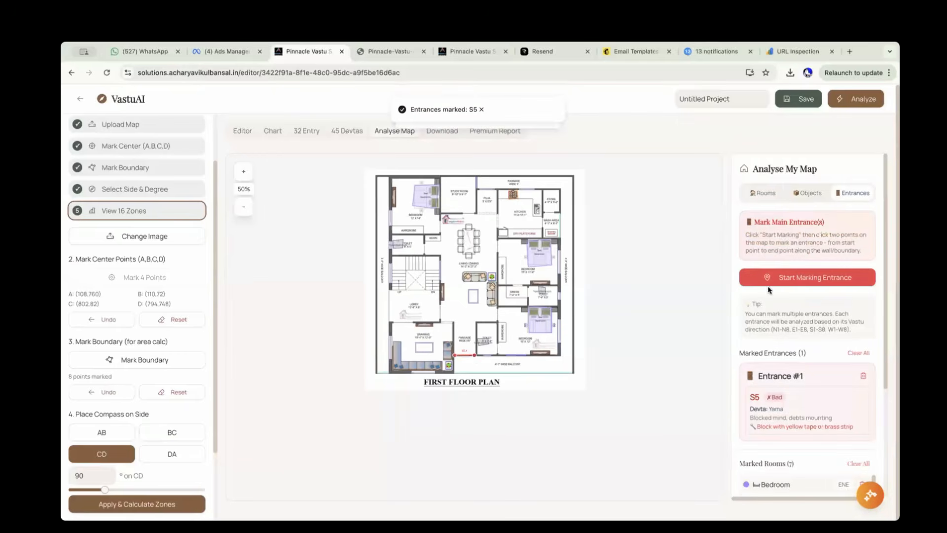
- Run the map analysis on the marked rooms and entrance, and look over its results
{"action": "left_click", "coordinate": [773, 193]}
{"action": "scroll", "coordinate": [807, 402], "scroll_direction": "down", "scroll_amount": 4}
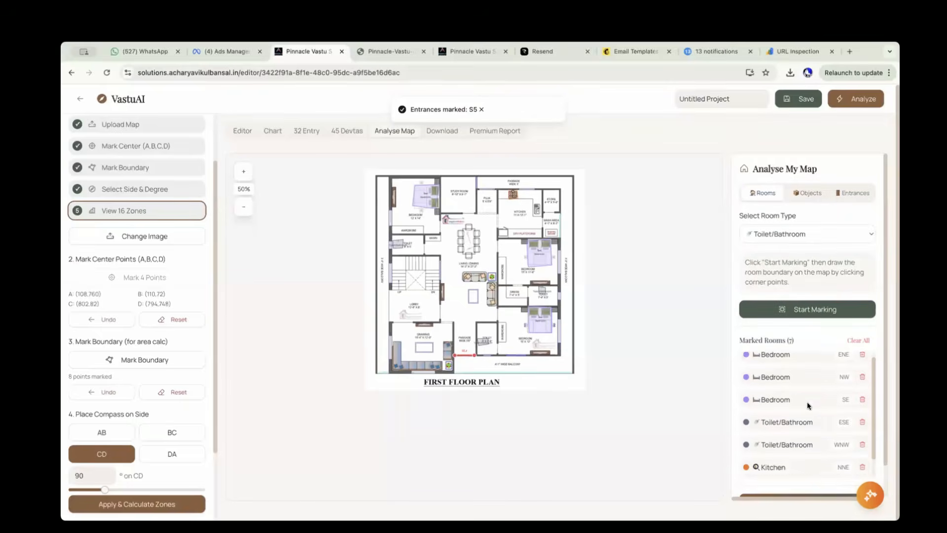
{"action": "left_click", "coordinate": [804, 466]}
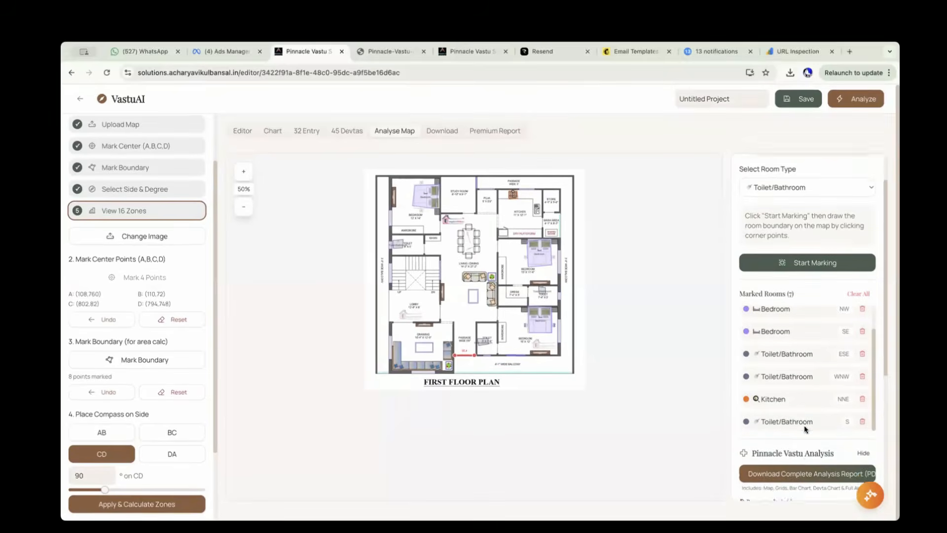
{"action": "scroll", "coordinate": [804, 426], "scroll_direction": "down", "scroll_amount": 5}
{"action": "scroll", "coordinate": [804, 425], "scroll_direction": "up", "scroll_amount": 6}
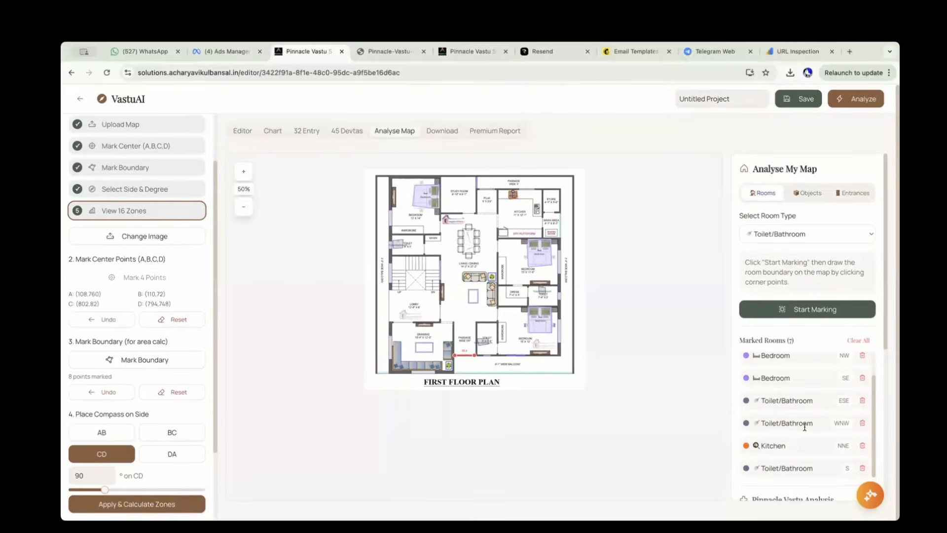
- In the premium report form, enter abc as the name and select Financial Problems, Career Blocks and Legal Problems
{"action": "left_click", "coordinate": [506, 132]}
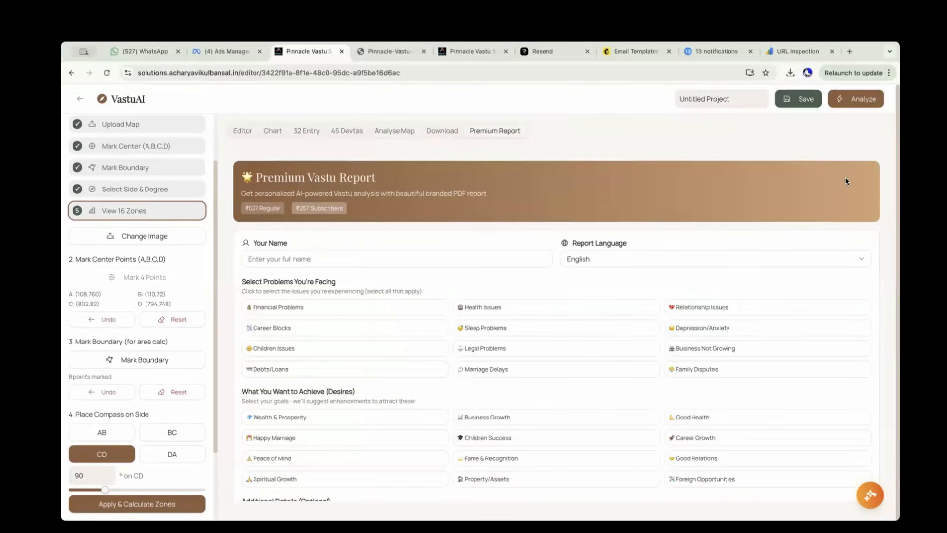
{"action": "left_click", "coordinate": [495, 259]}
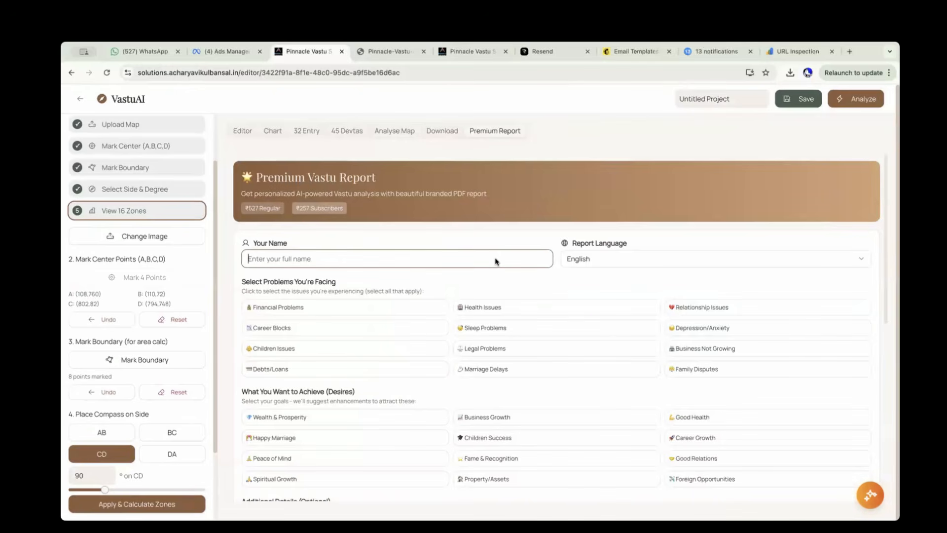
{"action": "type", "text": "abc"}
{"action": "left_click", "coordinate": [384, 309]}
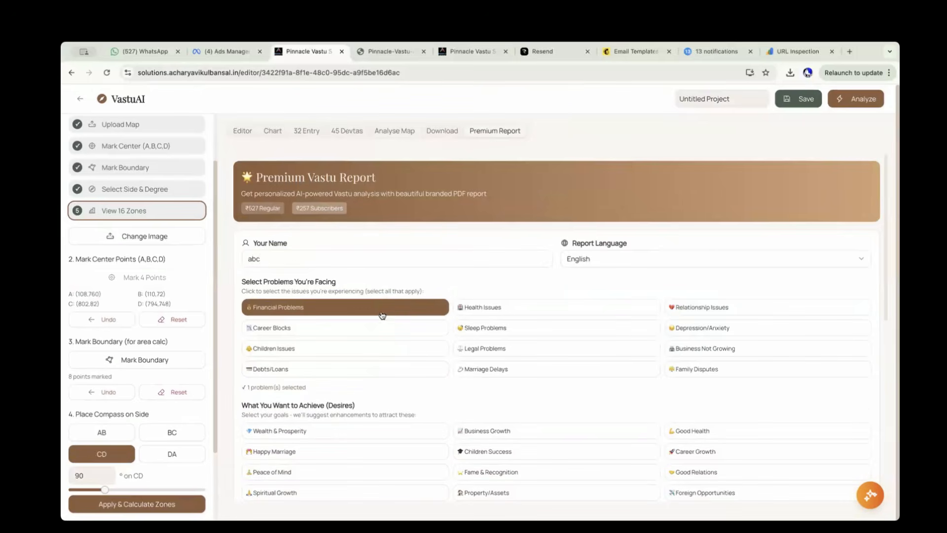
{"action": "left_click", "coordinate": [372, 327]}
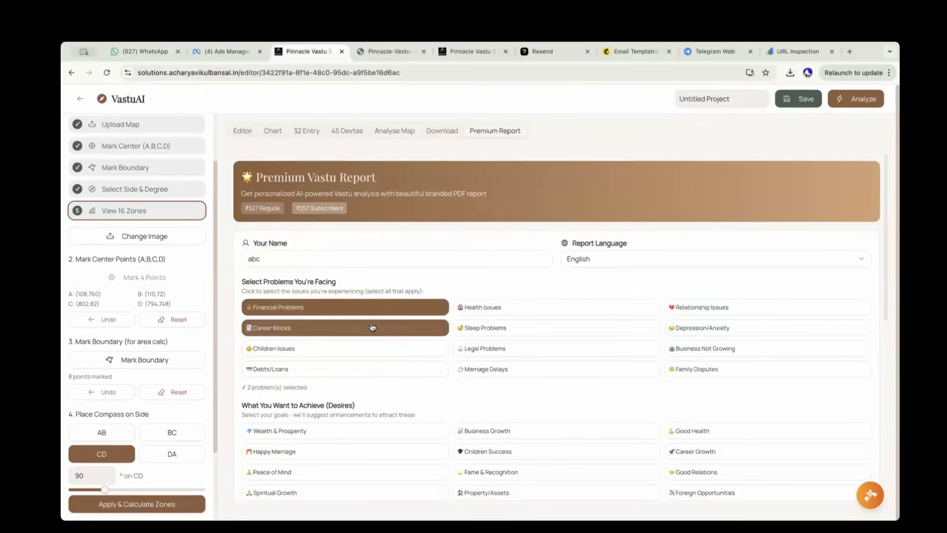
{"action": "left_click", "coordinate": [555, 353]}
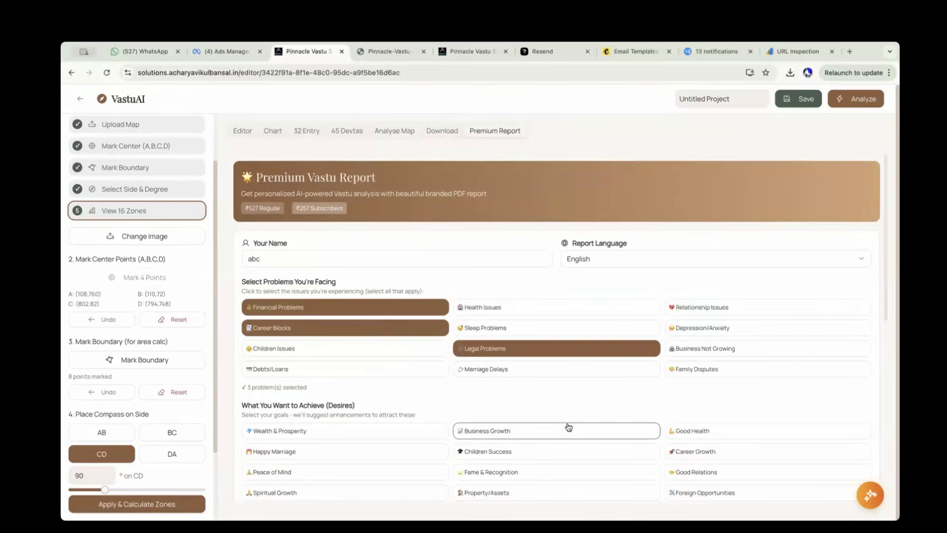
- Select Wealth & Prosperity, Peace of Mind and Fame & Recognition as the desires to achieve in the premium report form
{"action": "scroll", "coordinate": [568, 400], "scroll_direction": "down", "scroll_amount": 1}
{"action": "scroll", "coordinate": [570, 400], "scroll_direction": "down", "scroll_amount": 1}
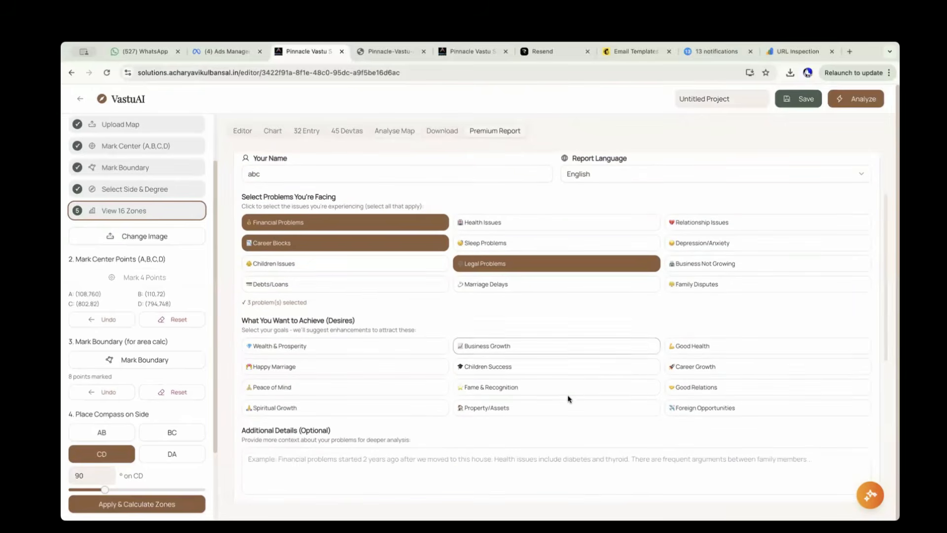
{"action": "left_click", "coordinate": [330, 354]}
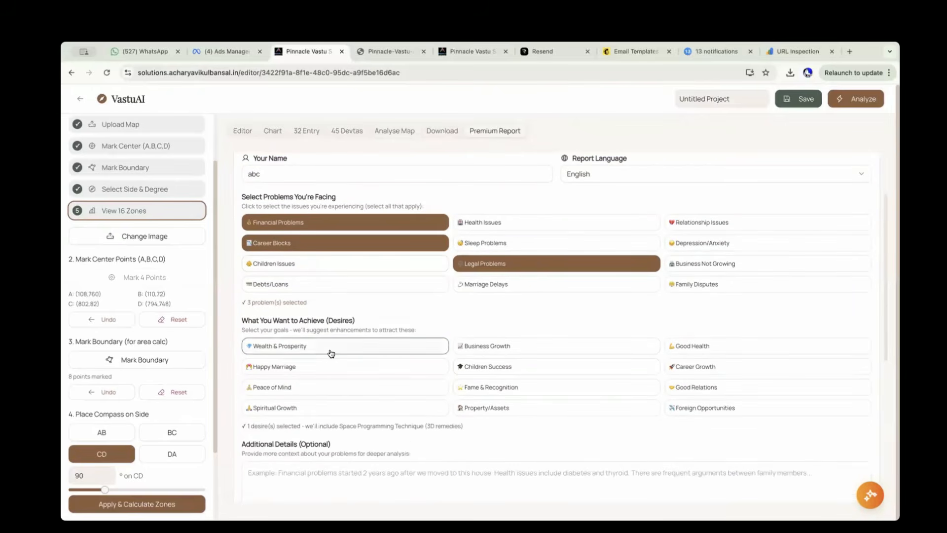
{"action": "left_click", "coordinate": [385, 387]}
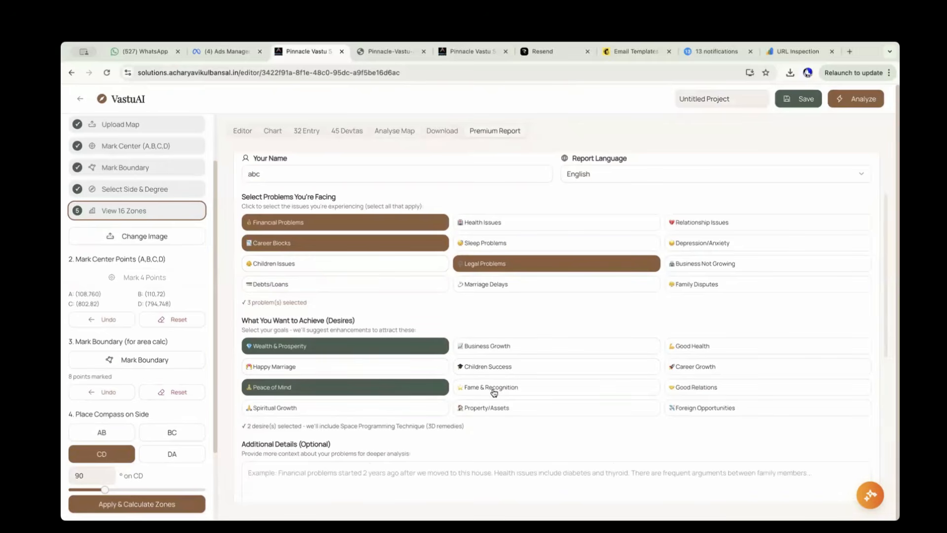
{"action": "left_click", "coordinate": [570, 388]}
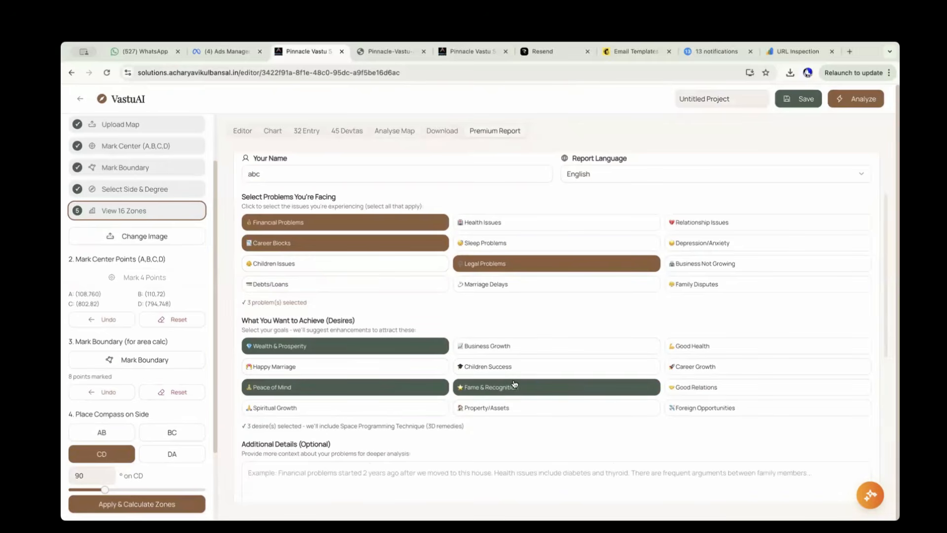
- Enter "i am living in this house for 5 years and facing these problems" as additional details, and generate and download the report
{"action": "scroll", "coordinate": [511, 379], "scroll_direction": "down", "scroll_amount": 2}
{"action": "scroll", "coordinate": [511, 379], "scroll_direction": "down", "scroll_amount": 1}
{"action": "left_click", "coordinate": [433, 355]}
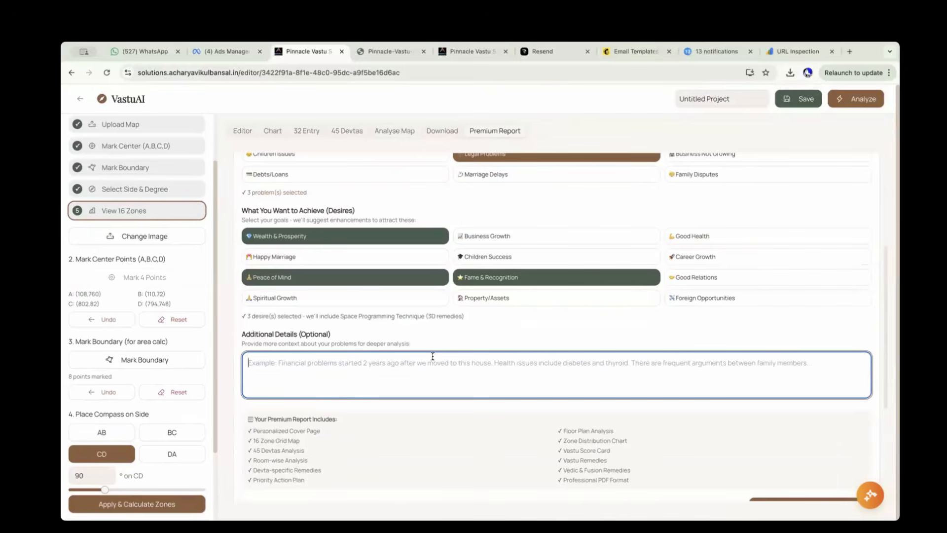
{"action": "type", "text": "i a"}
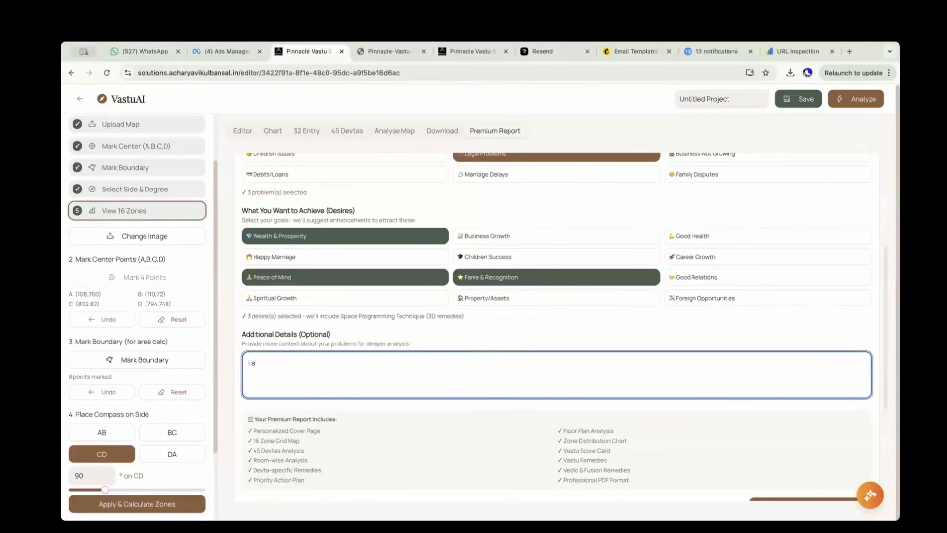
{"action": "type", "text": "m living in this house for 5 years and fac"}
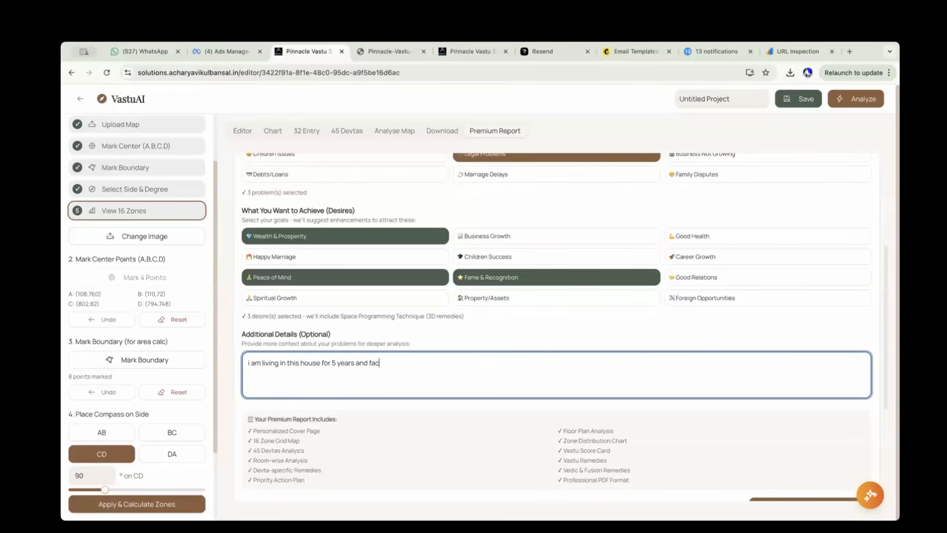
{"action": "type", "text": "ing these problems"}
{"action": "scroll", "coordinate": [518, 326], "scroll_direction": "down", "scroll_amount": 3}
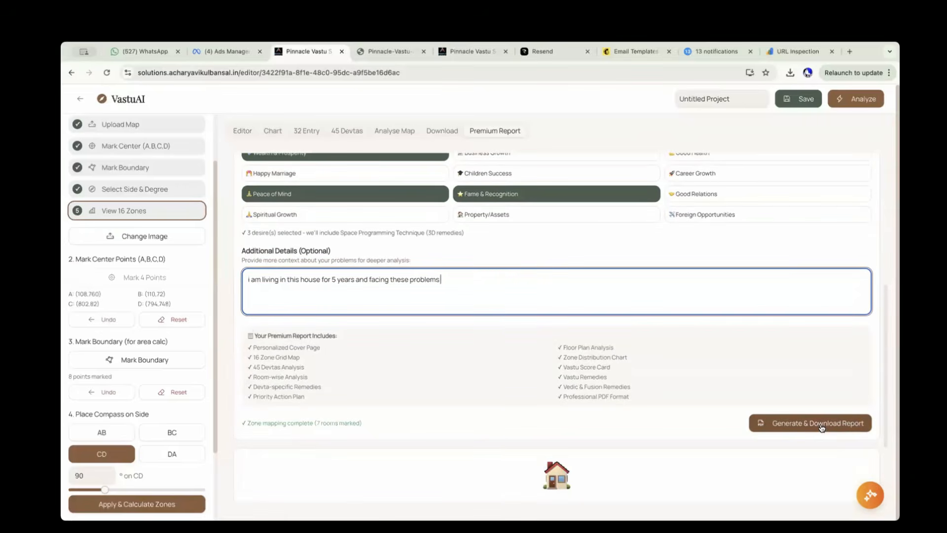
{"action": "left_click", "coordinate": [822, 428]}
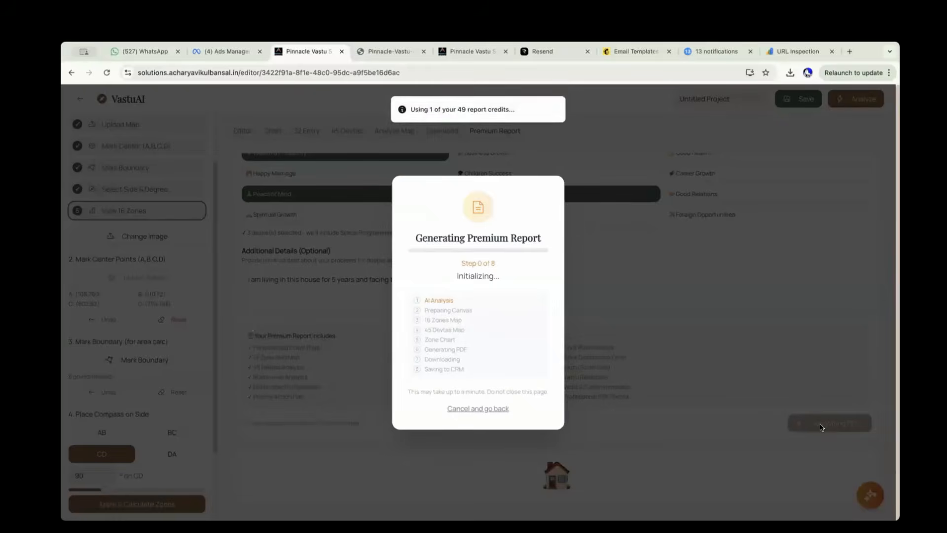